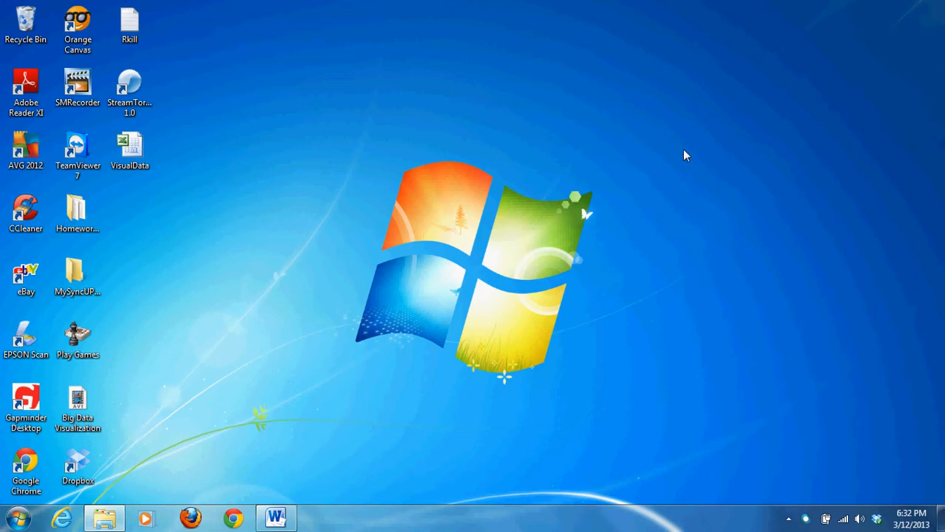
# Open the VisualData workbook from the desktop in a maximized window and enable its macros
pyautogui.doubleClick(130, 151)
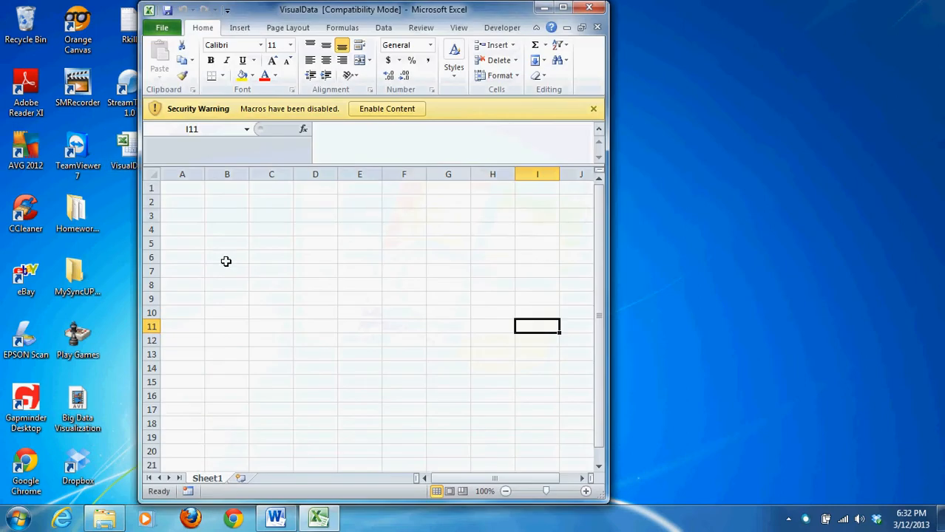
pyautogui.click(562, 7)
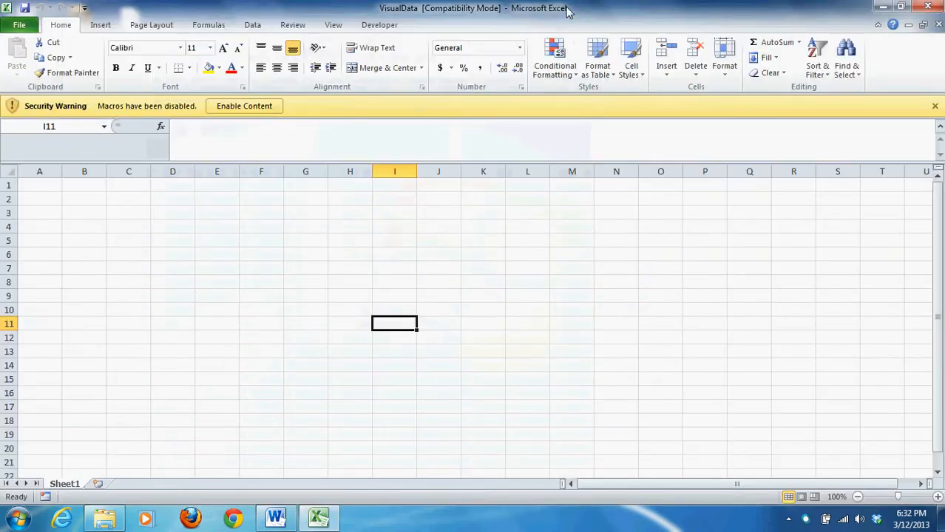
pyautogui.click(244, 109)
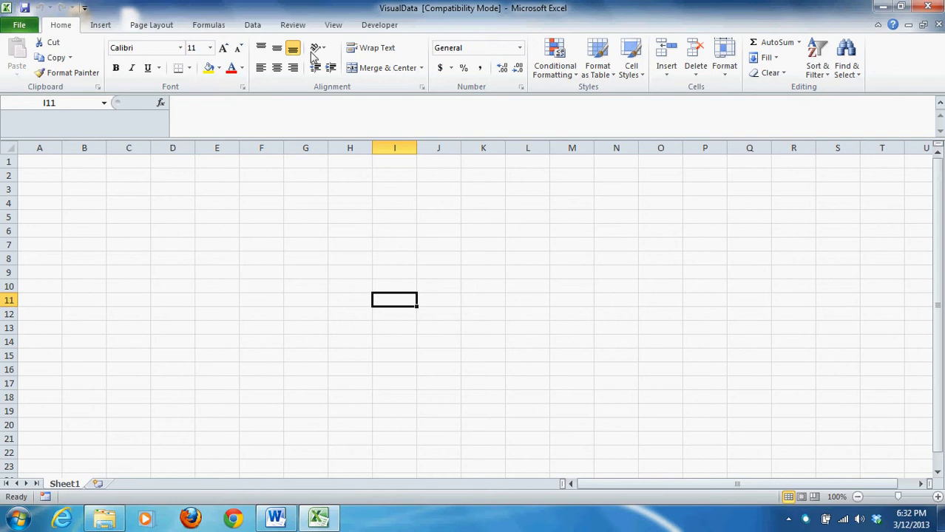
# Check the list of macros available in all open workbooks, then close the list
pyautogui.click(379, 25)
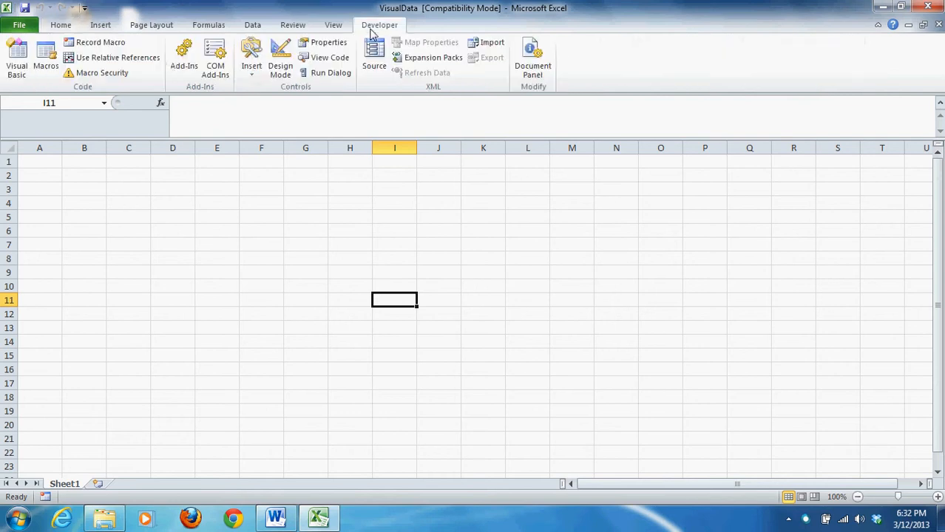
pyautogui.click(42, 64)
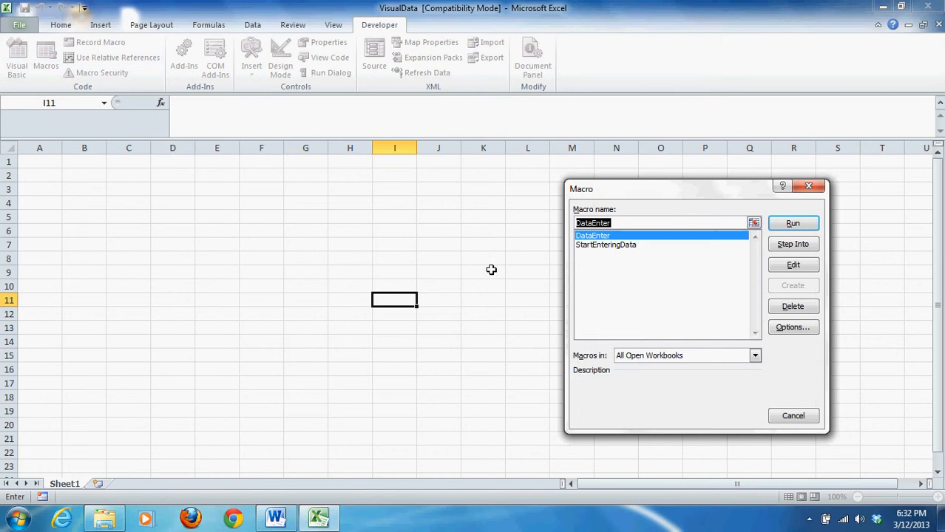
pyautogui.click(809, 187)
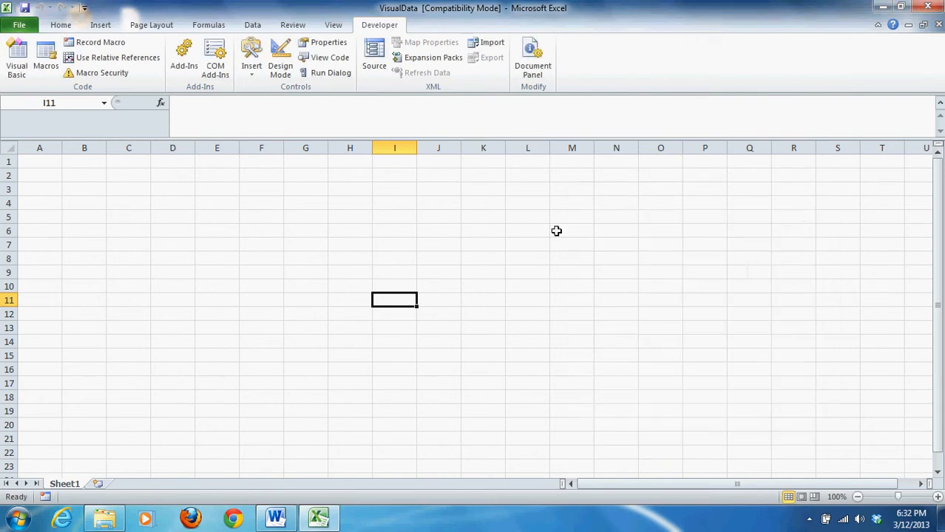
# Close and reopen the VisualData workbook from the desktop, and minimize its window
pyautogui.click(930, 8)
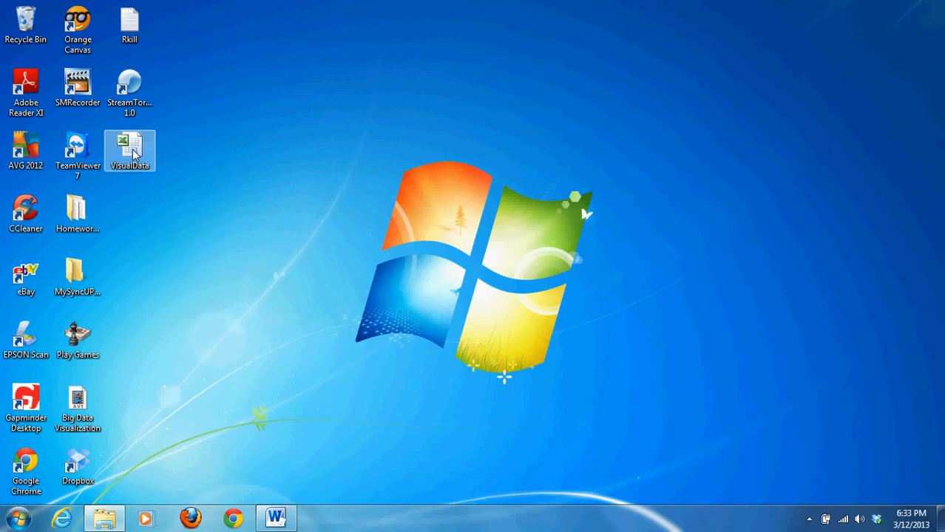
pyautogui.doubleClick(134, 153)
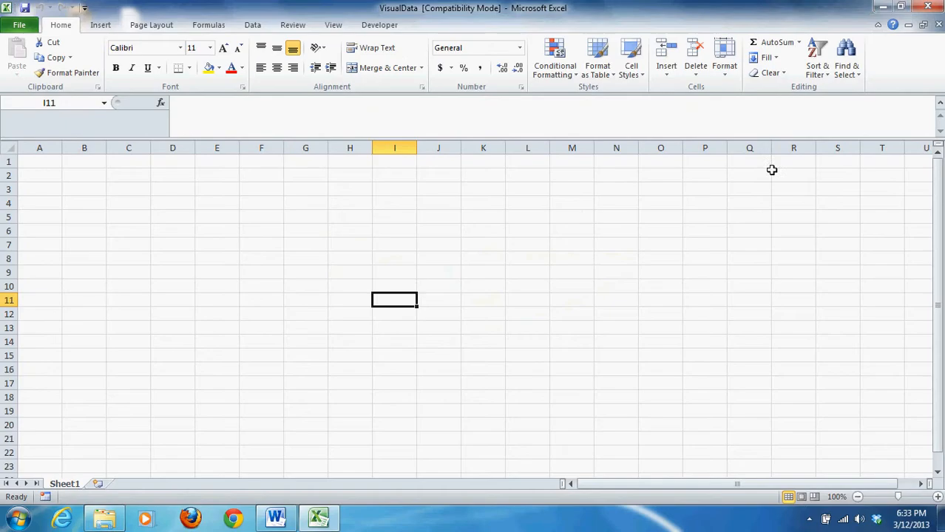
pyautogui.click(883, 7)
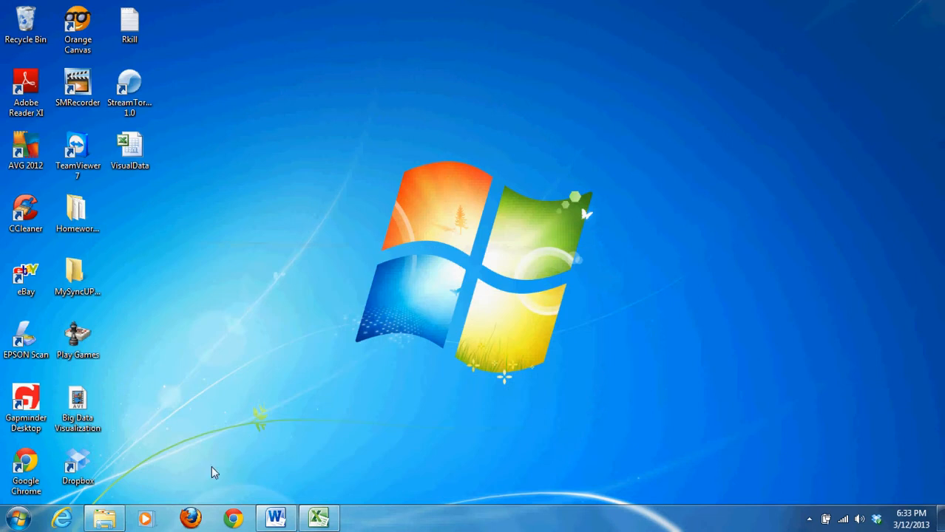
# Switch to Firefox, search Google for "world data bank" and open The World Bank: Data site
pyautogui.click(190, 520)
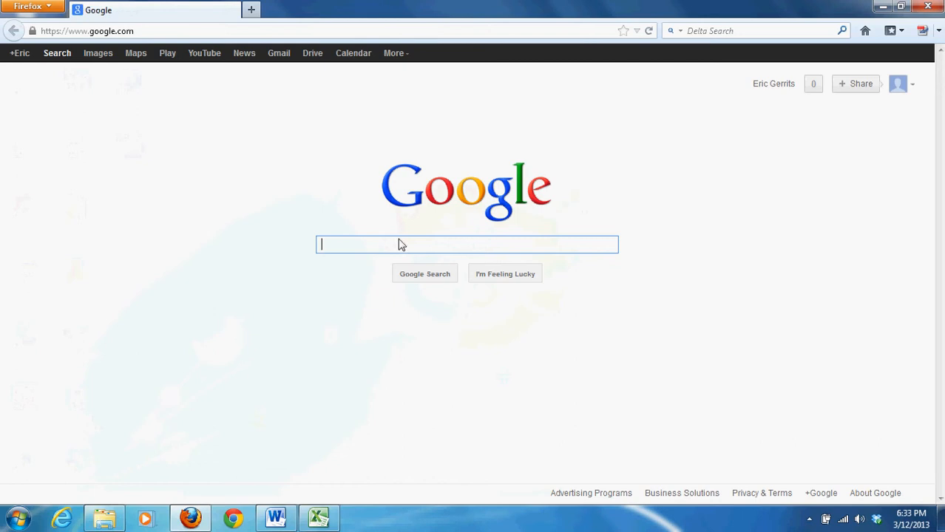
pyautogui.write('wor')
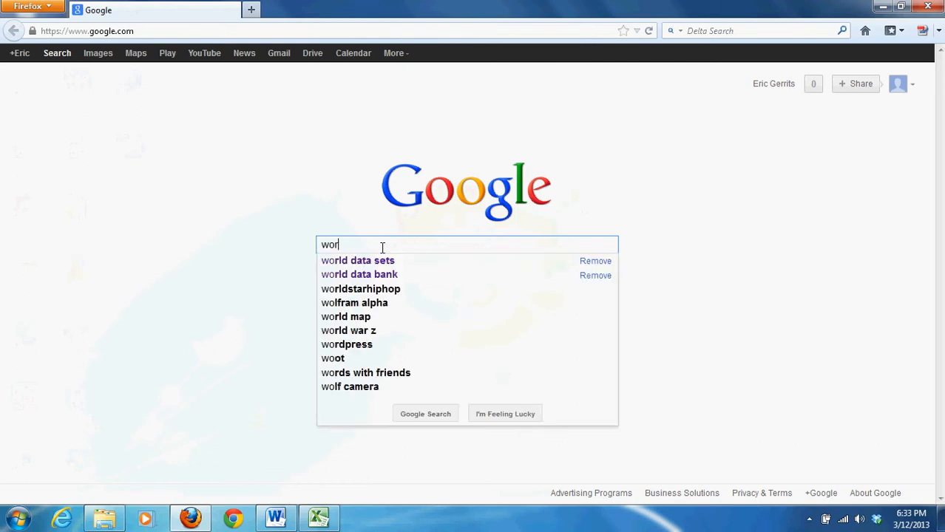
pyautogui.write('ld data')
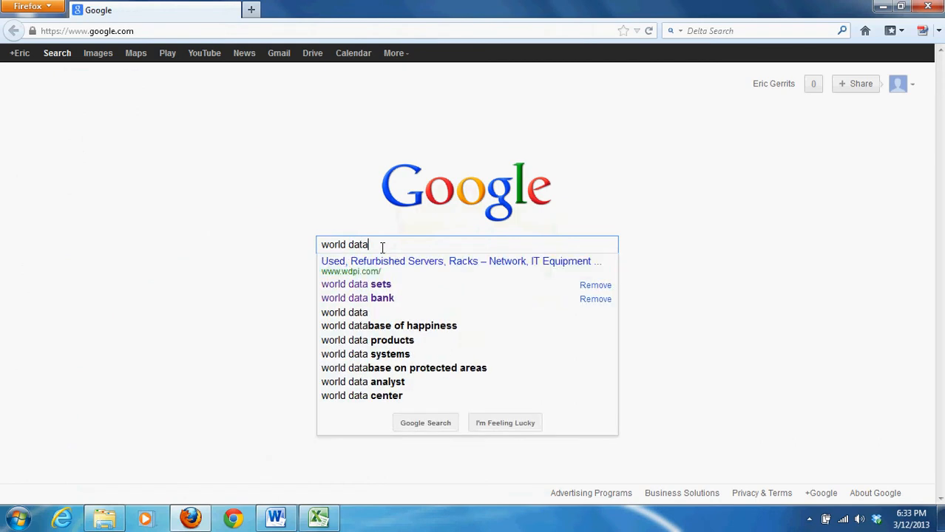
pyautogui.write(' bank')
pyautogui.press('Return')
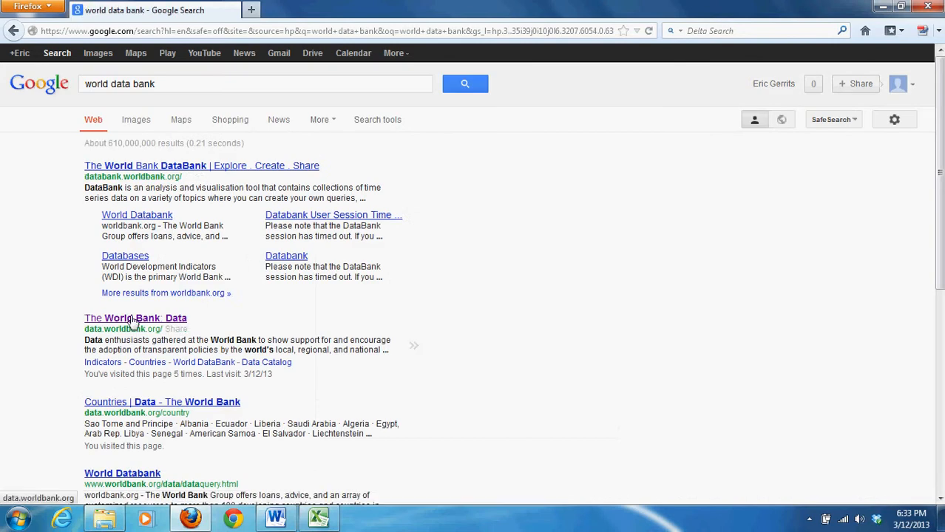
pyautogui.click(149, 320)
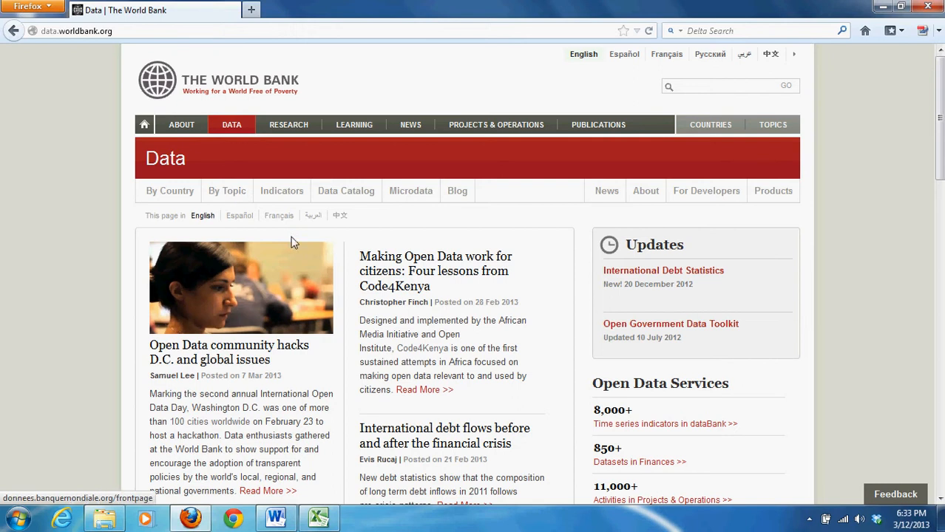
# Browse the World Bank data by topic to Health and open the "Population, total" indicator
pyautogui.click(233, 198)
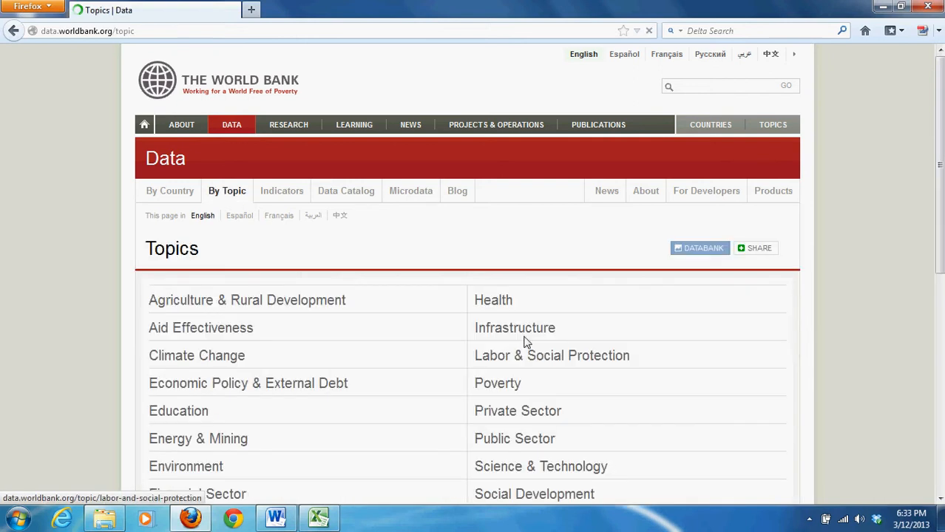
pyautogui.click(493, 300)
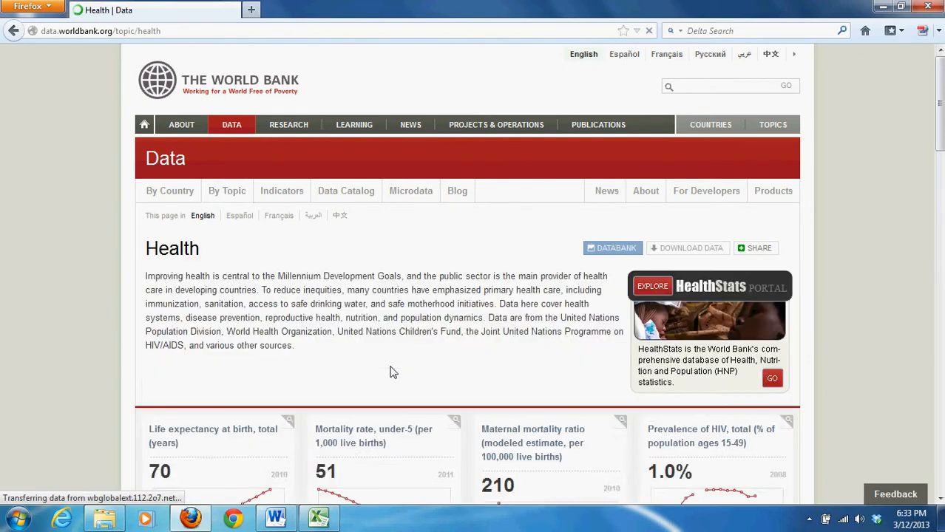
pyautogui.middleClick(393, 373)
pyautogui.scroll(-10, 393, 374)
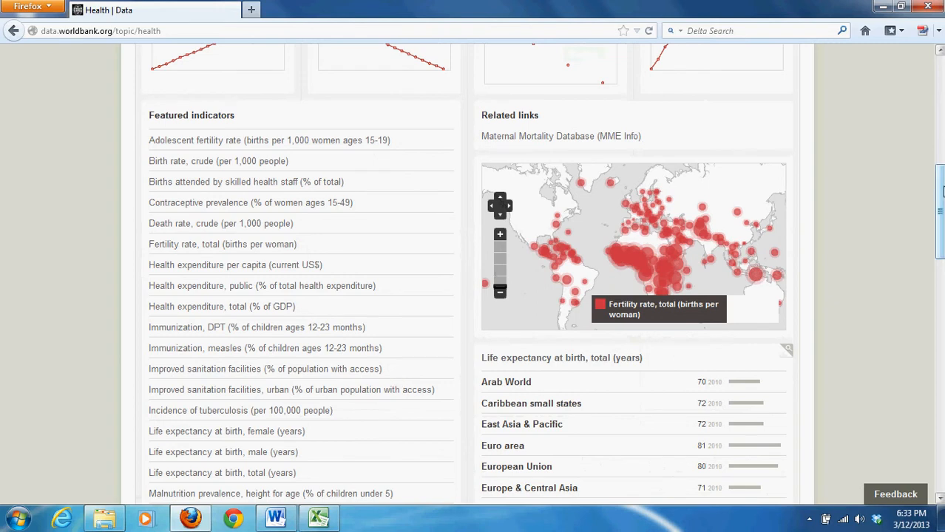
pyautogui.moveTo(943, 198); pyautogui.dragTo(943, 249)
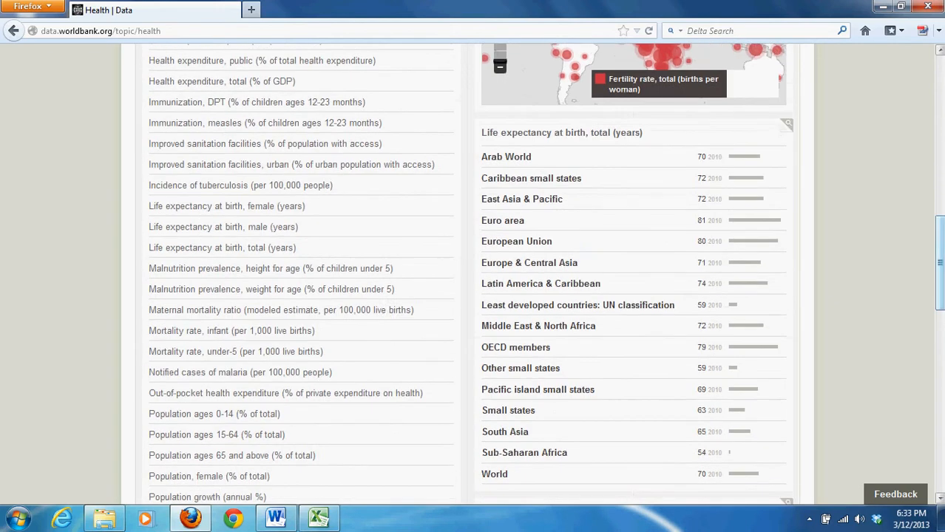
pyautogui.moveTo(940, 301); pyautogui.dragTo(941, 324)
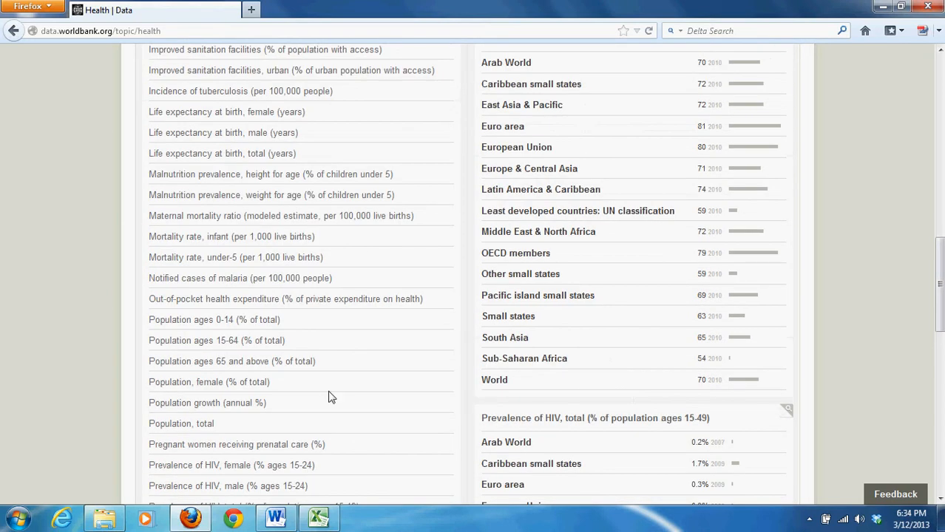
pyautogui.click(207, 431)
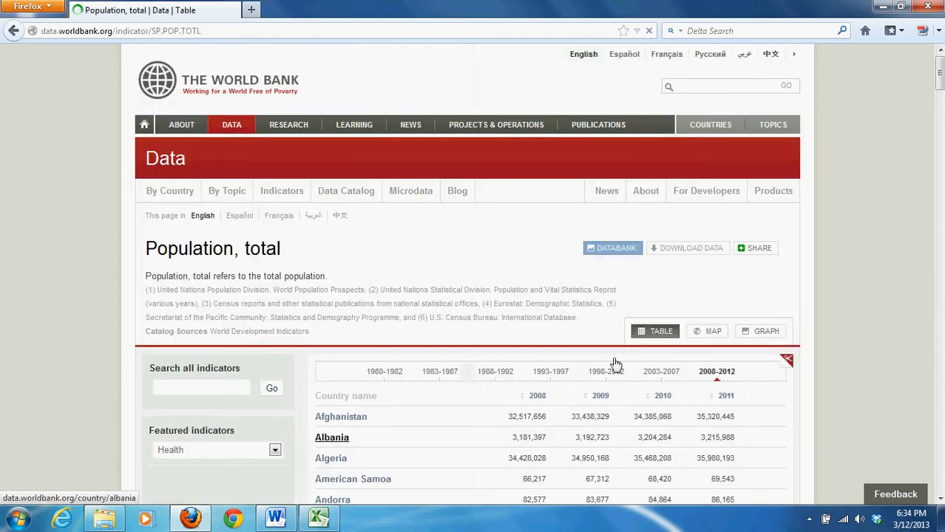
# Download the total population data as an Excel file and open it with Microsoft Excel
pyautogui.click(691, 251)
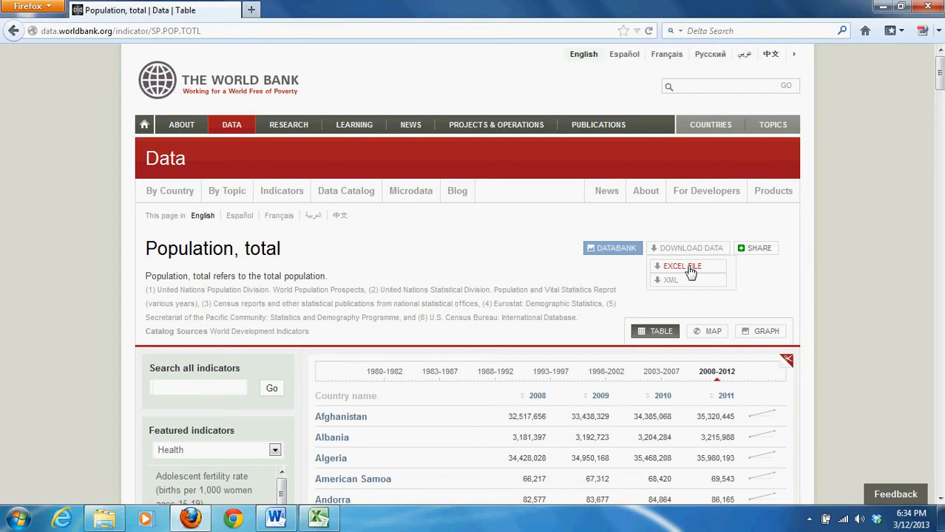
pyautogui.click(690, 271)
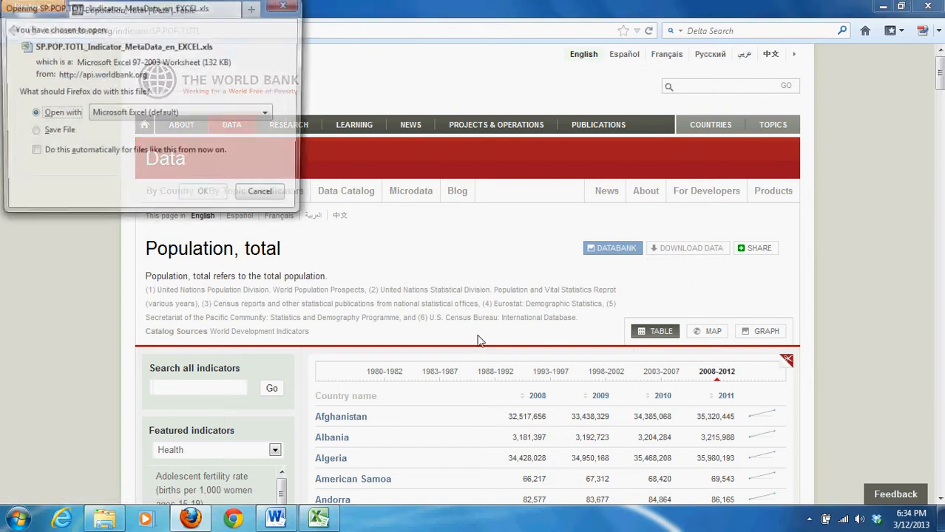
pyautogui.click(204, 198)
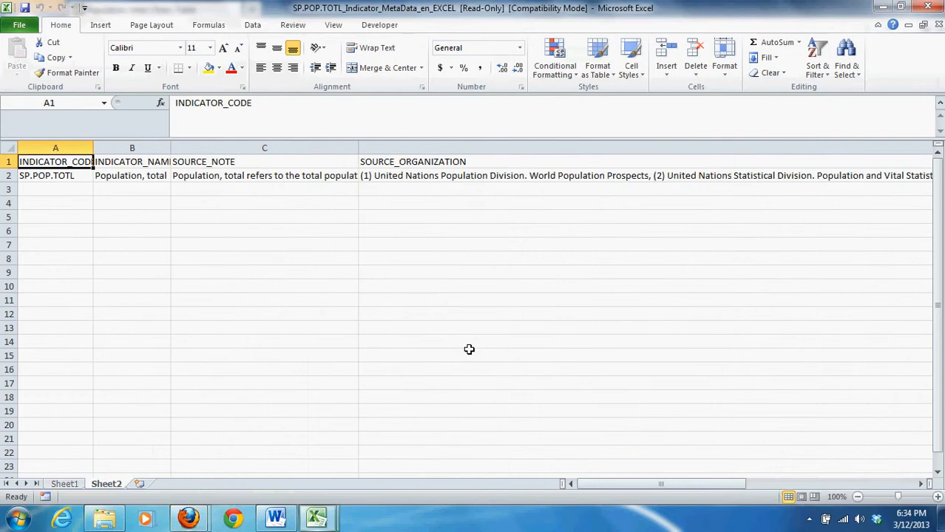
# Run the VisualData.xls!StartEnteringData macro on Sheet1 of the downloaded population workbook
pyautogui.click(71, 485)
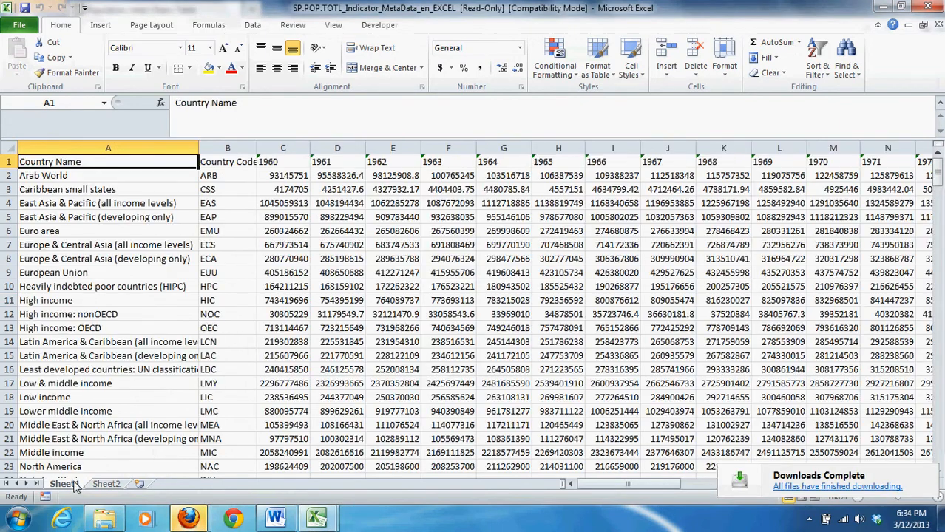
pyautogui.click(376, 25)
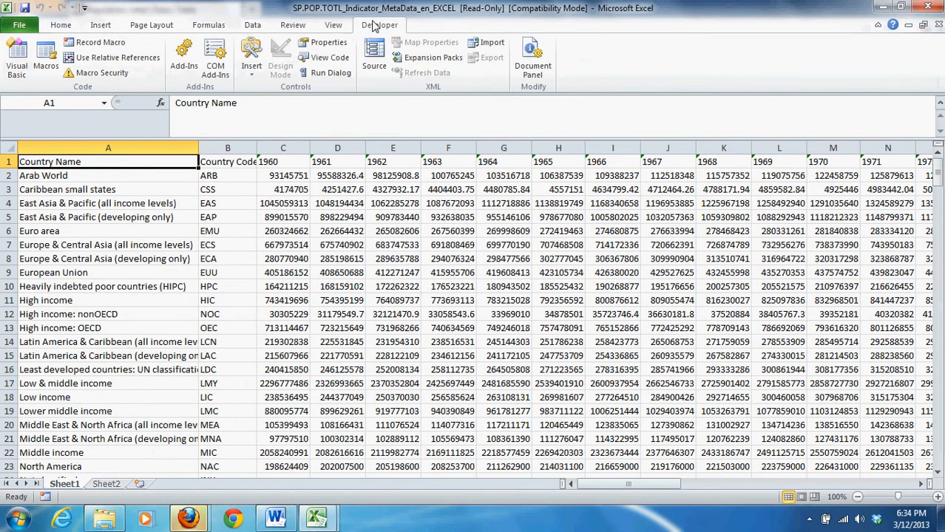
pyautogui.click(45, 61)
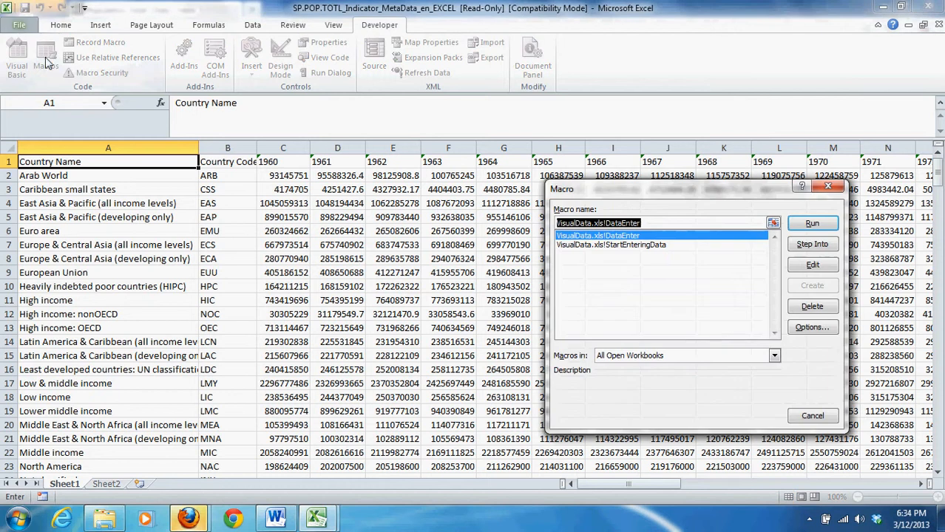
pyautogui.click(628, 246)
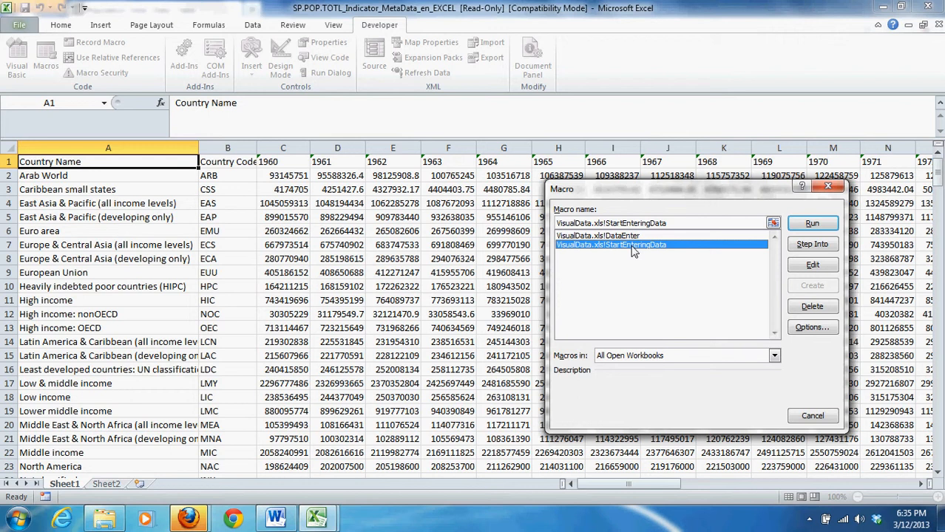
pyautogui.click(816, 226)
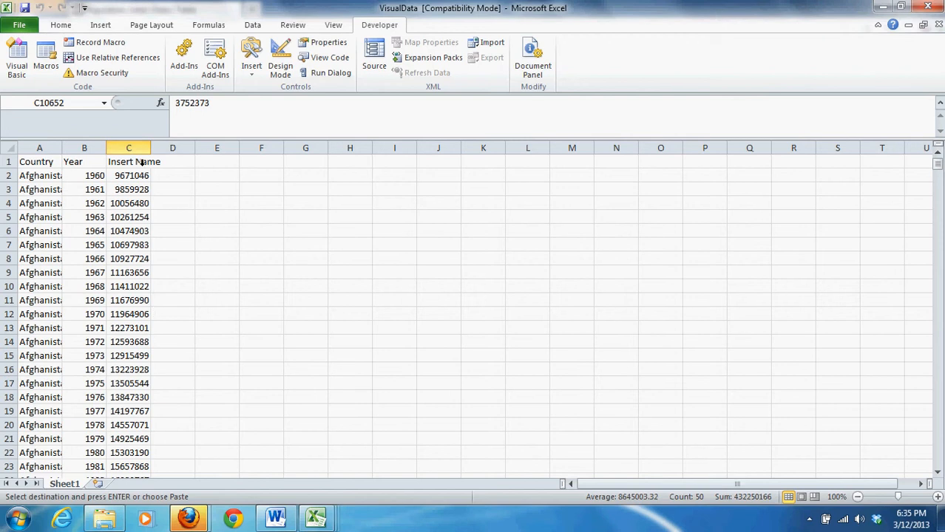
# AutoFit the widths of columns A, B and C in the VisualData sheet
pyautogui.doubleClick(63, 149)
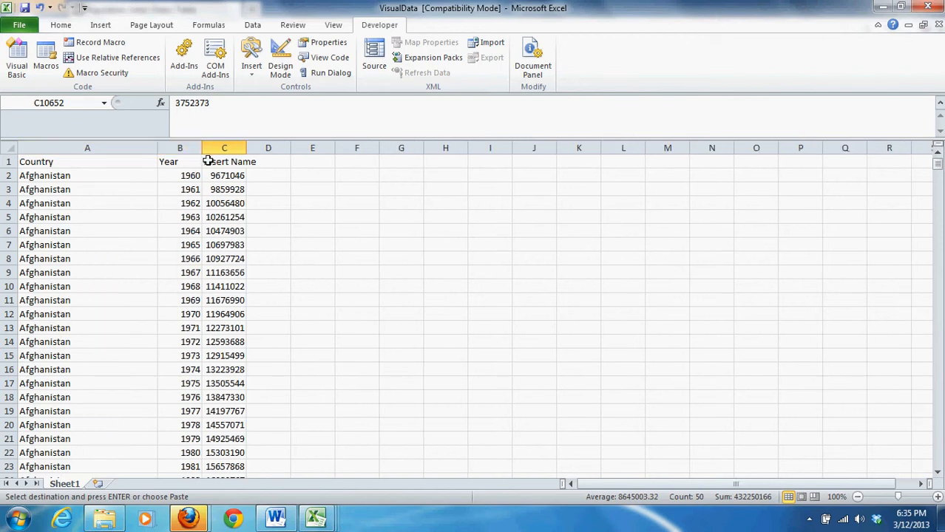
pyautogui.doubleClick(202, 148)
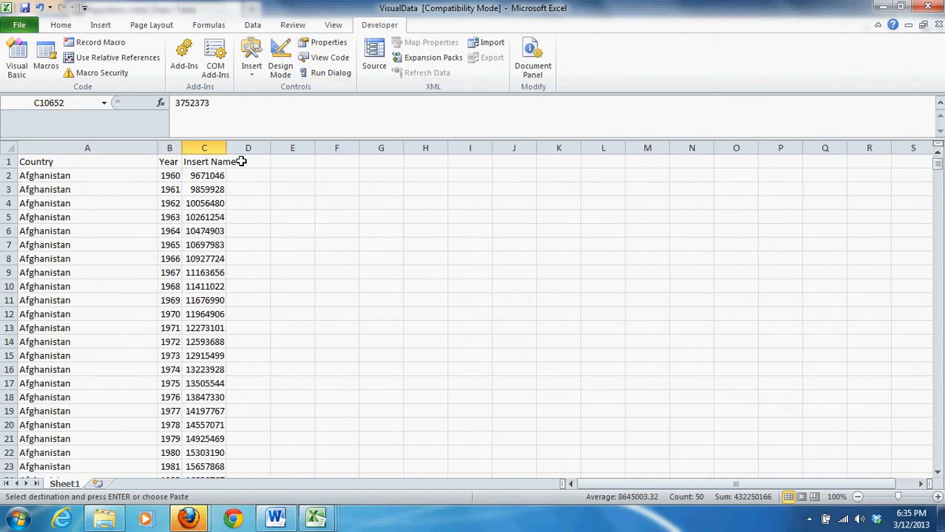
pyautogui.doubleClick(232, 152)
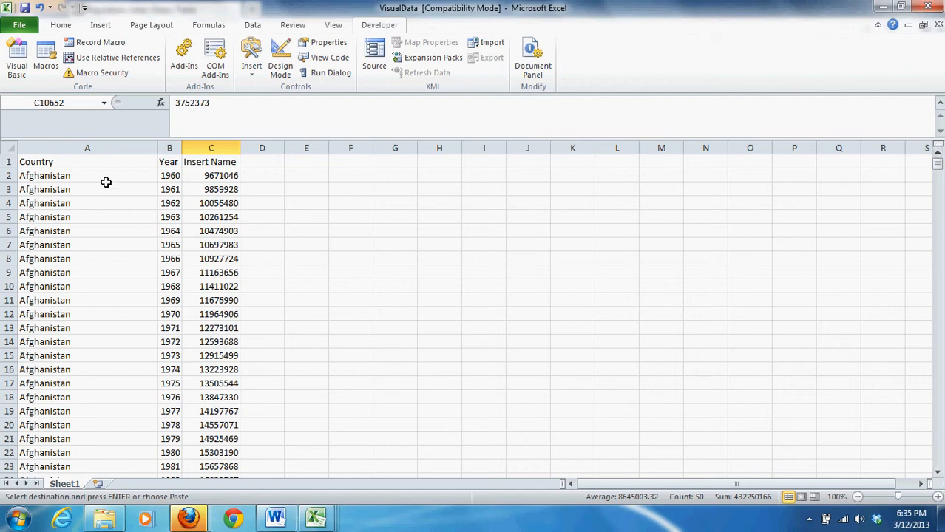
# Review the country, year and population rows from the first Afghanistan record down to the end of the data
pyautogui.click(154, 180)
pyautogui.moveTo(155, 182)
pyautogui.mouseDown()
pyautogui.moveTo(169, 180)
pyautogui.moveTo(173, 223)
pyautogui.moveTo(145, 180)
pyautogui.mouseUp()
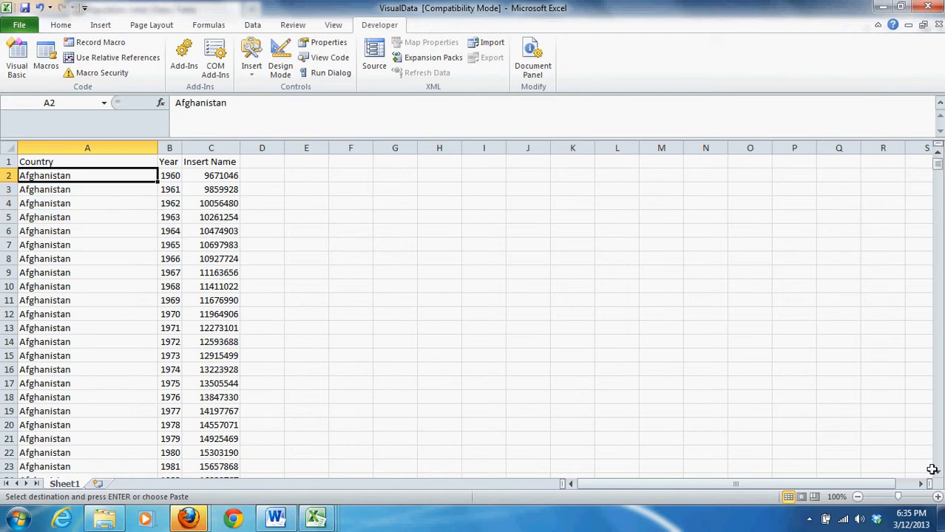
pyautogui.moveTo(940, 474); pyautogui.dragTo(939, 474)
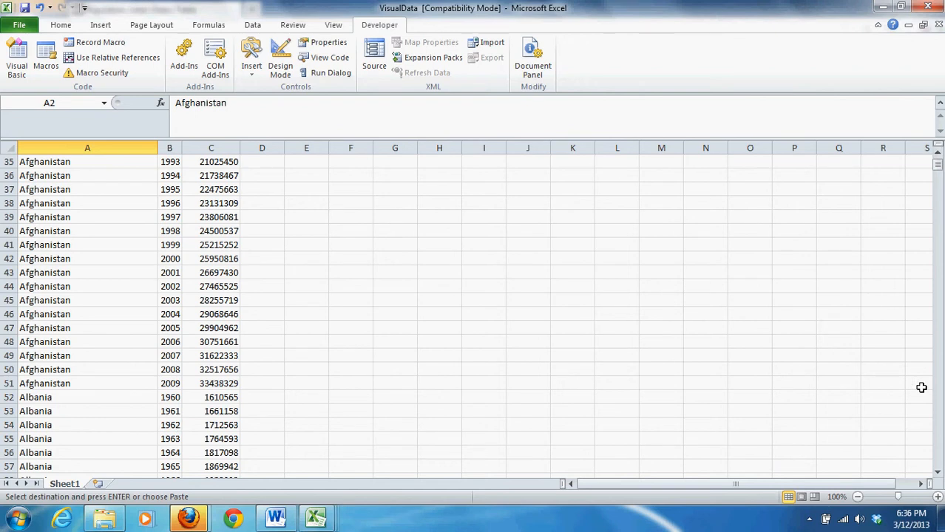
pyautogui.moveTo(937, 166); pyautogui.dragTo(938, 501)
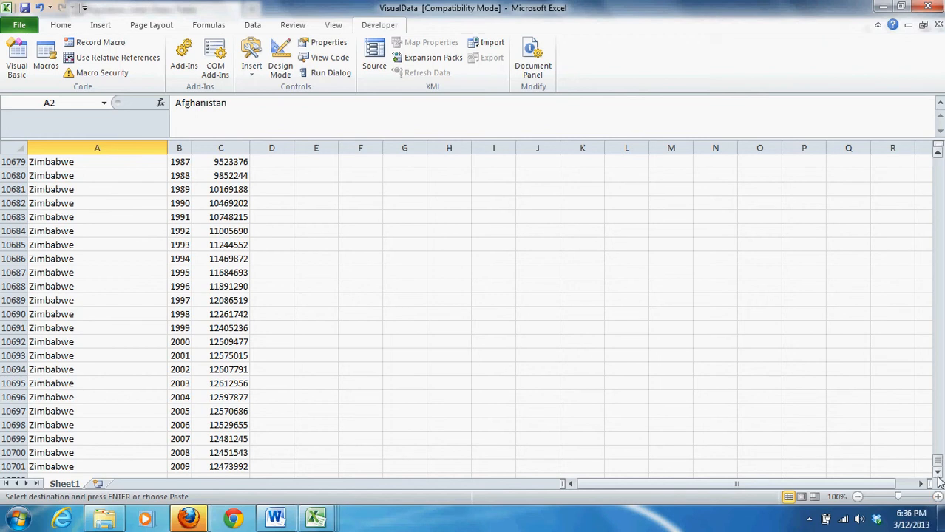
pyautogui.click(937, 472)
pyautogui.click(937, 472)
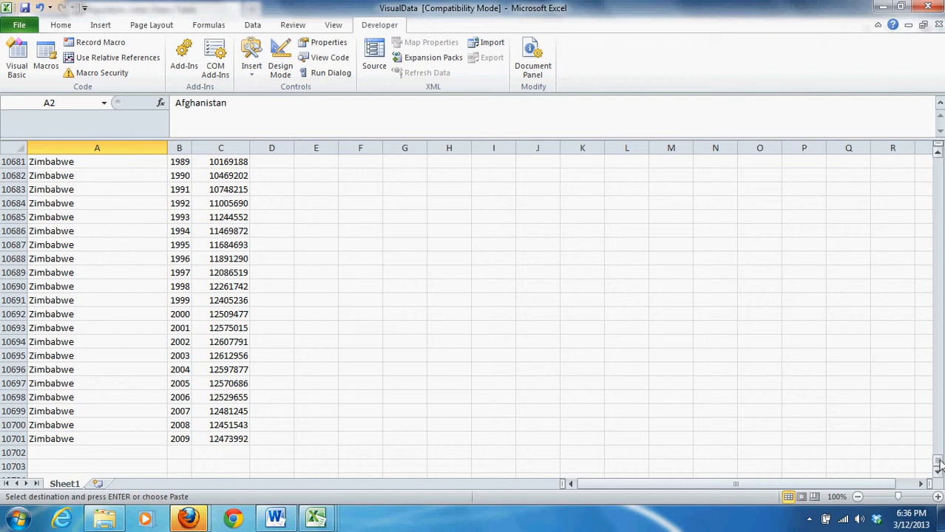
# Close the downloaded SP.POP.TOTL population workbook, keeping the VisualData workbook open
pyautogui.moveTo(939, 463); pyautogui.dragTo(939, 154)
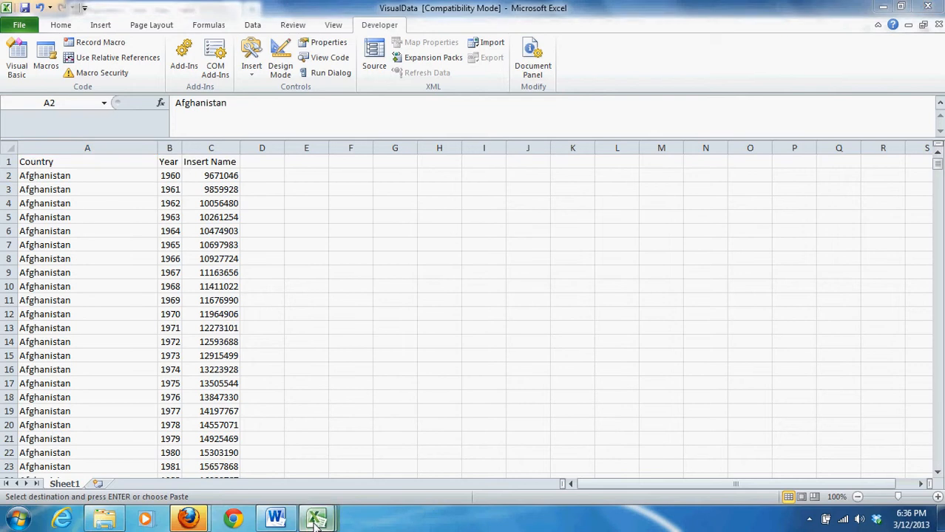
pyautogui.moveTo(316, 517)
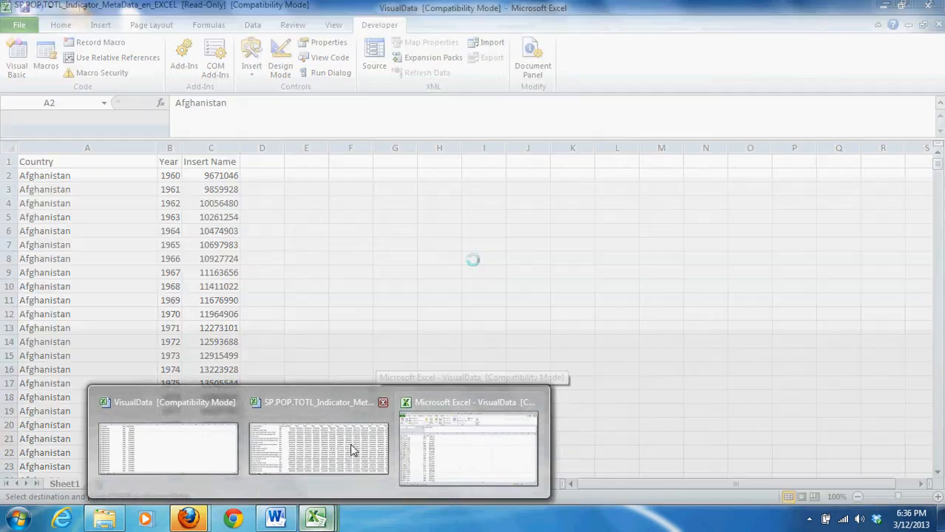
pyautogui.click(350, 444)
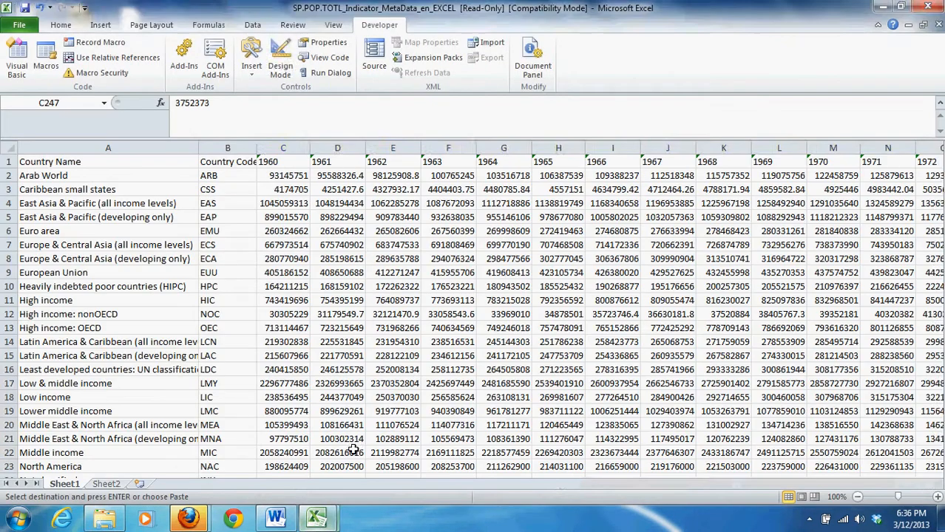
pyautogui.click(928, 8)
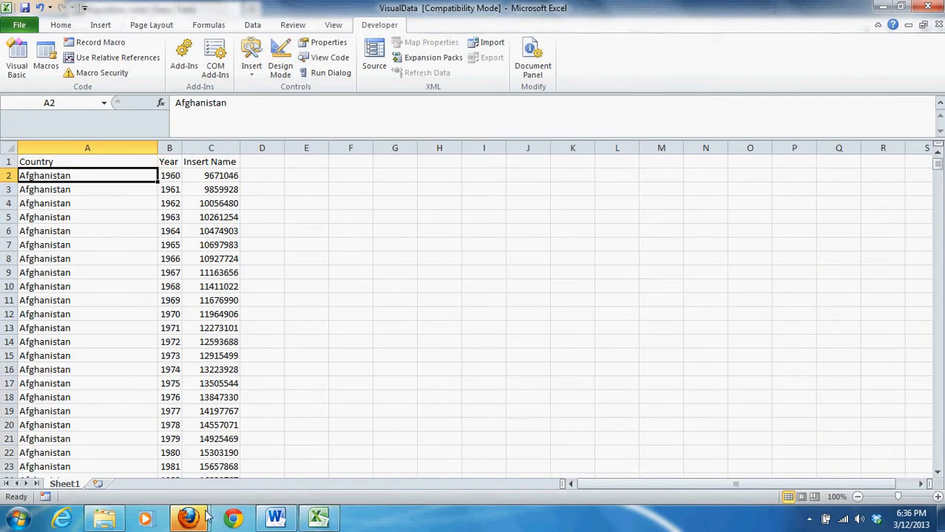
# Switch to Firefox and open the CO2 emissions (metric tons per capita) indicator from the World Bank's Climate Change topic
pyautogui.moveTo(187, 518)
pyautogui.click(143, 463)
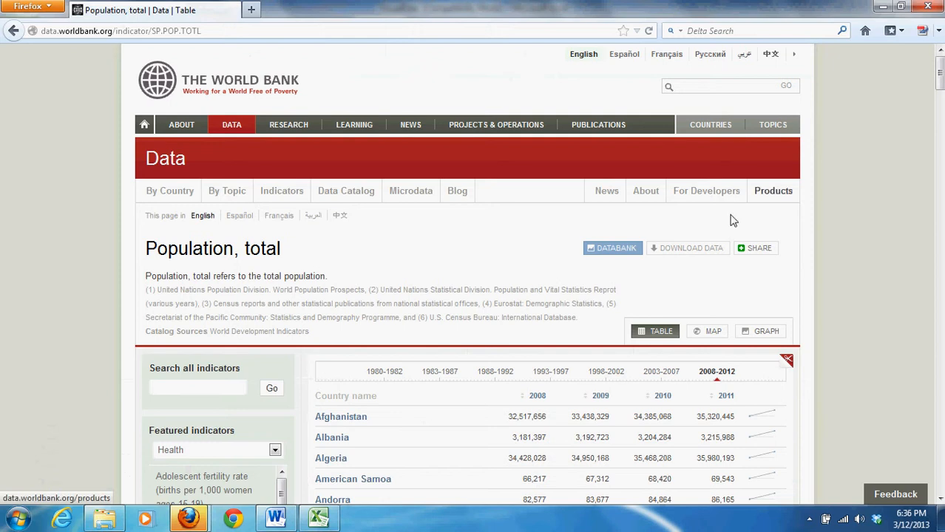
pyautogui.click(232, 192)
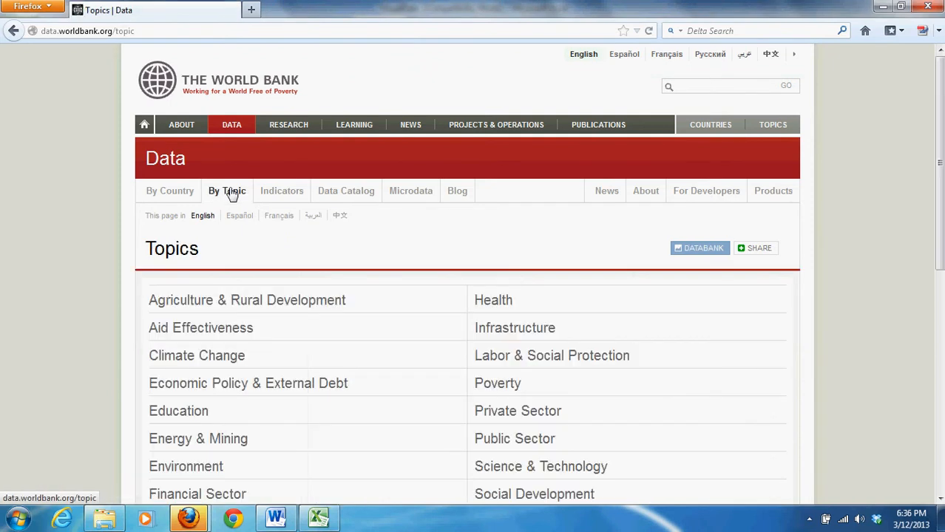
pyautogui.scroll(-2, 429, 451)
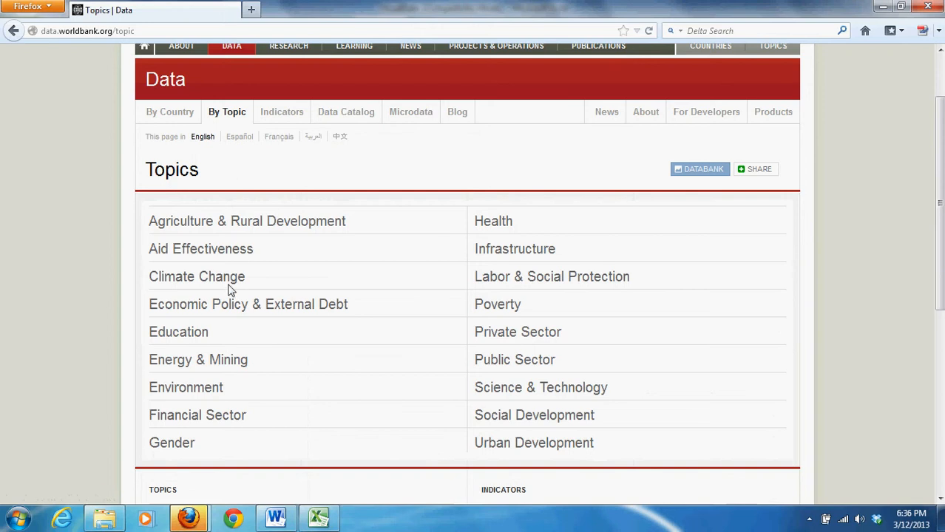
pyautogui.click(225, 277)
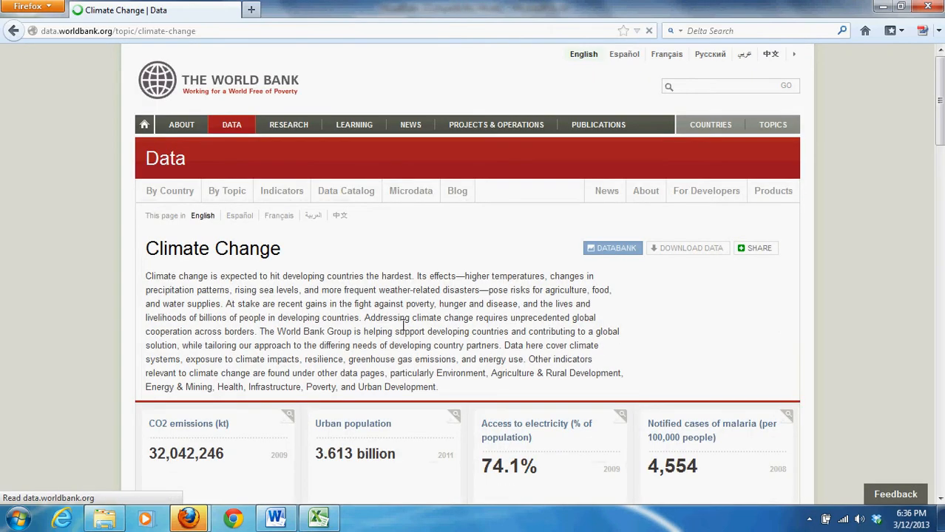
pyautogui.scroll(-10, 411, 326)
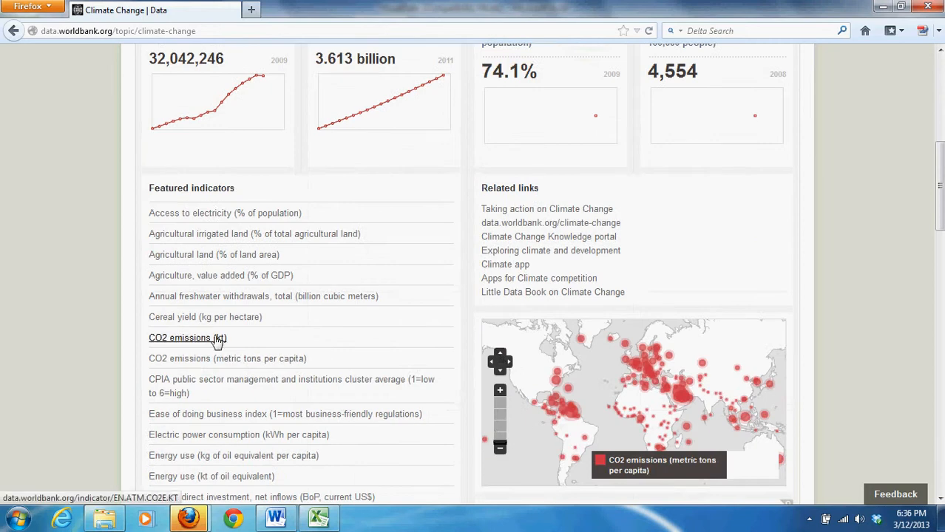
pyautogui.click(235, 361)
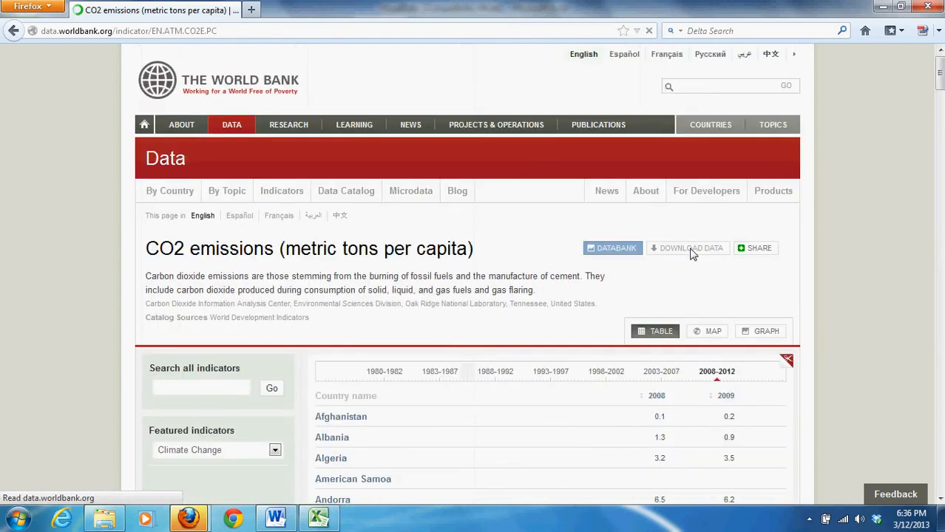
# Download the CO2 emissions data as an Excel file and open it with Microsoft Excel
pyautogui.click(688, 248)
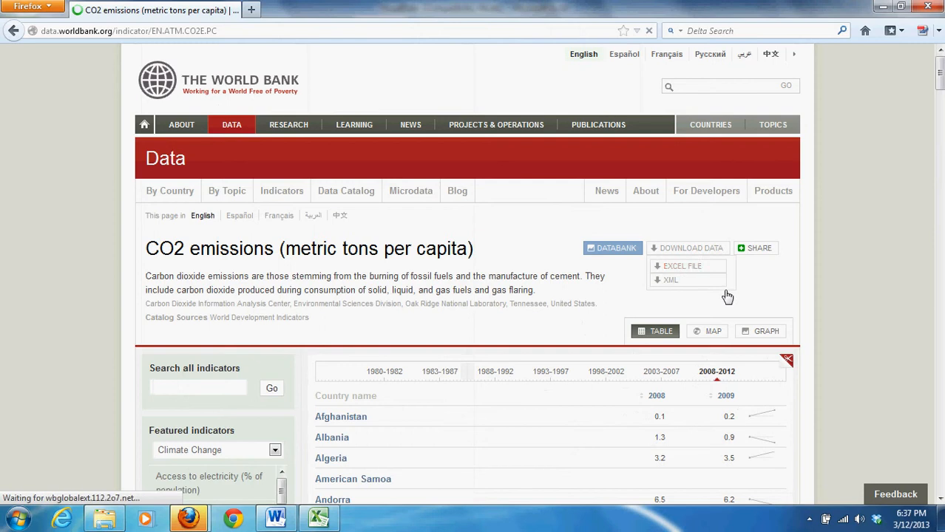
pyautogui.click(680, 264)
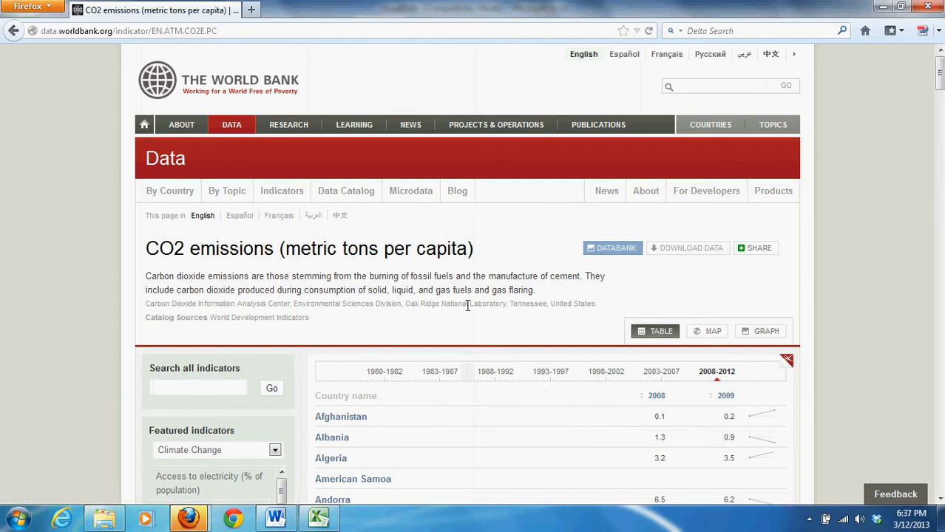
pyautogui.click(204, 197)
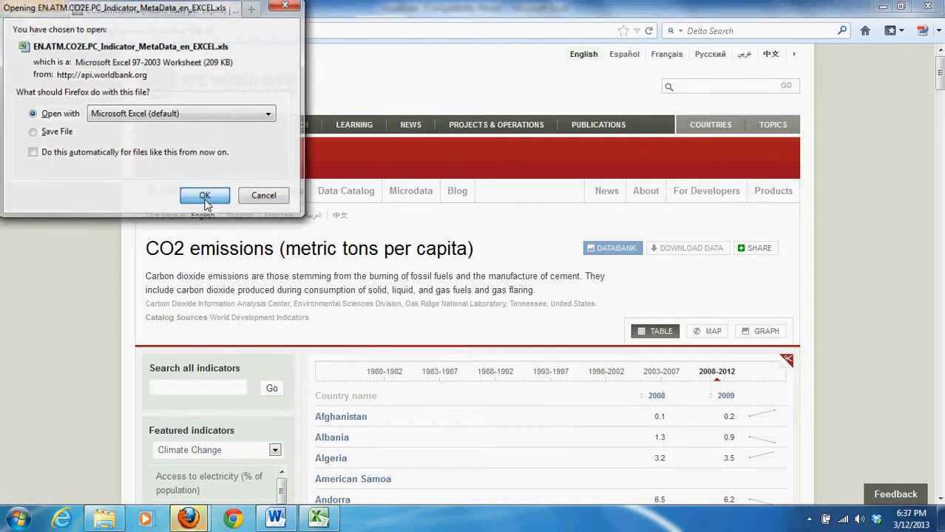
pyautogui.moveTo(314, 521)
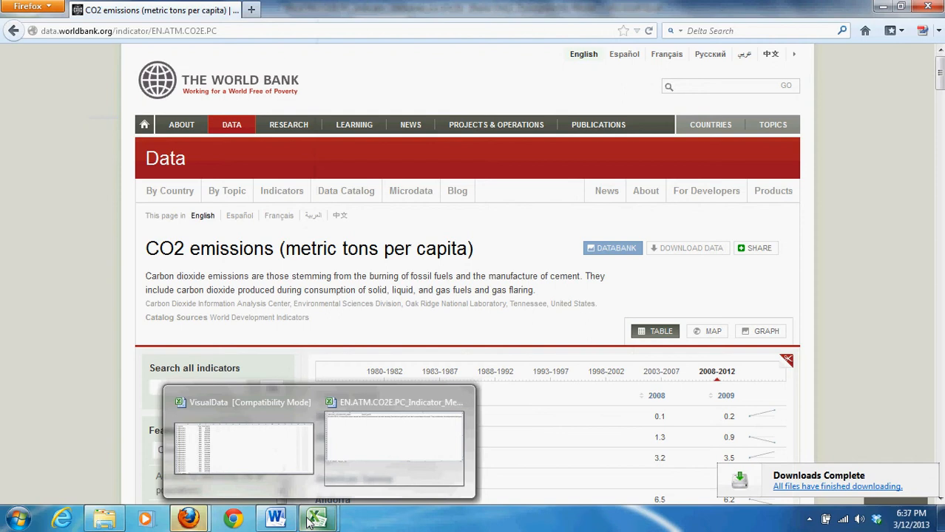
pyautogui.click(398, 461)
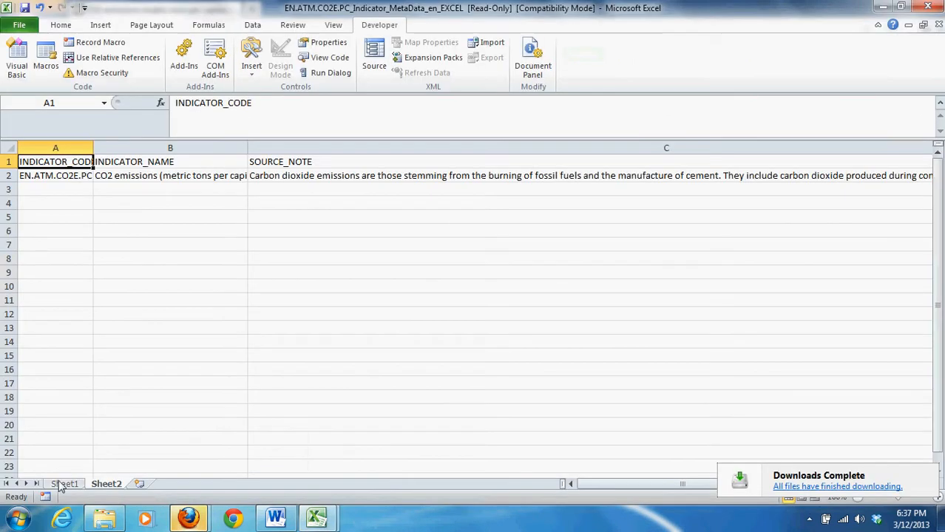
# Run the VisualData.xls!DataEnter macro on Sheet1 of the downloaded CO2 emissions workbook
pyautogui.click(65, 484)
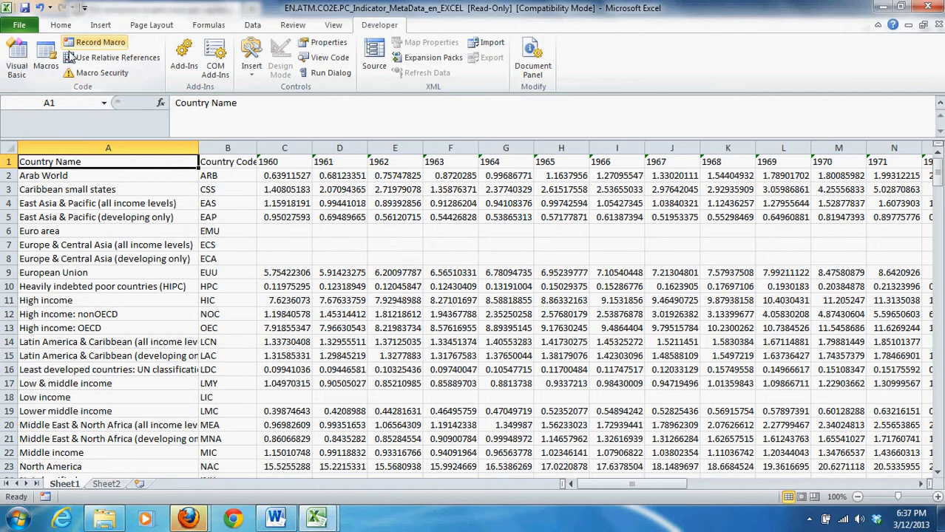
pyautogui.click(45, 58)
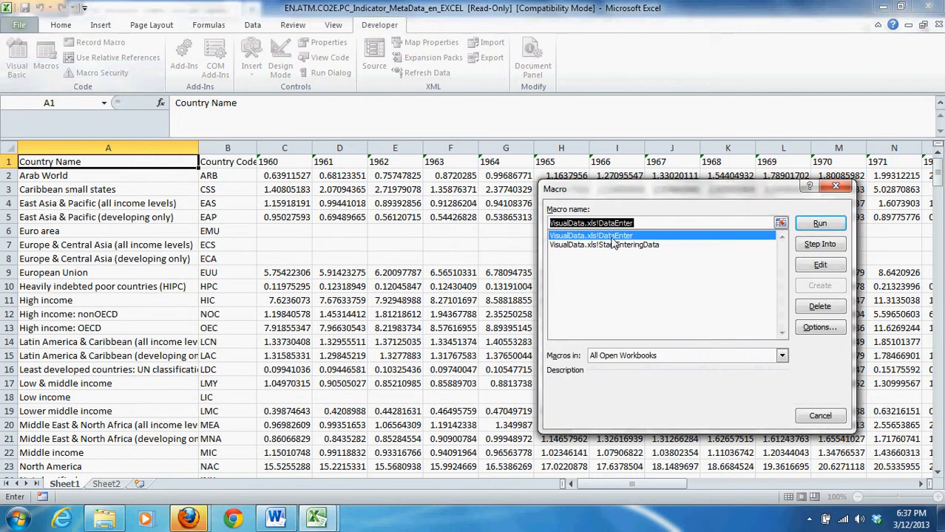
pyautogui.click(820, 225)
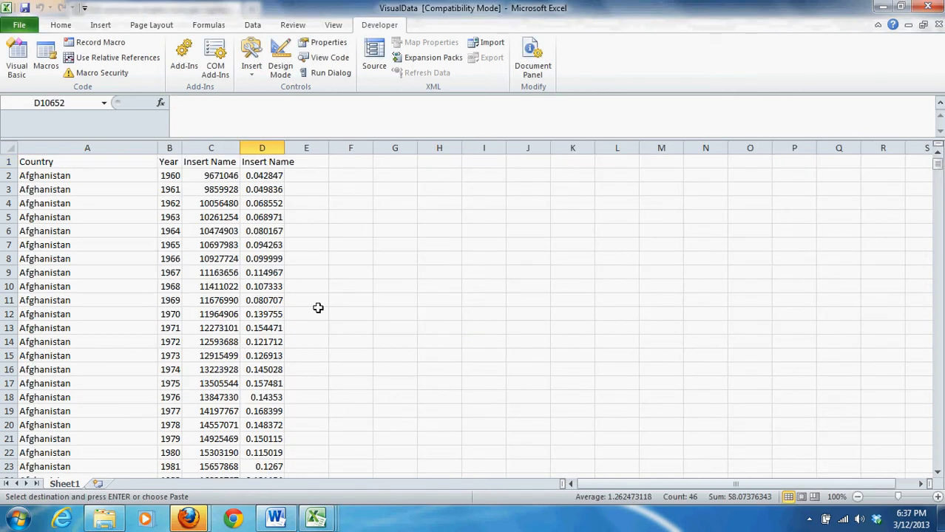
# Replace the placeholder header of column C in the VisualData sheet with "Population"
pyautogui.click(224, 166)
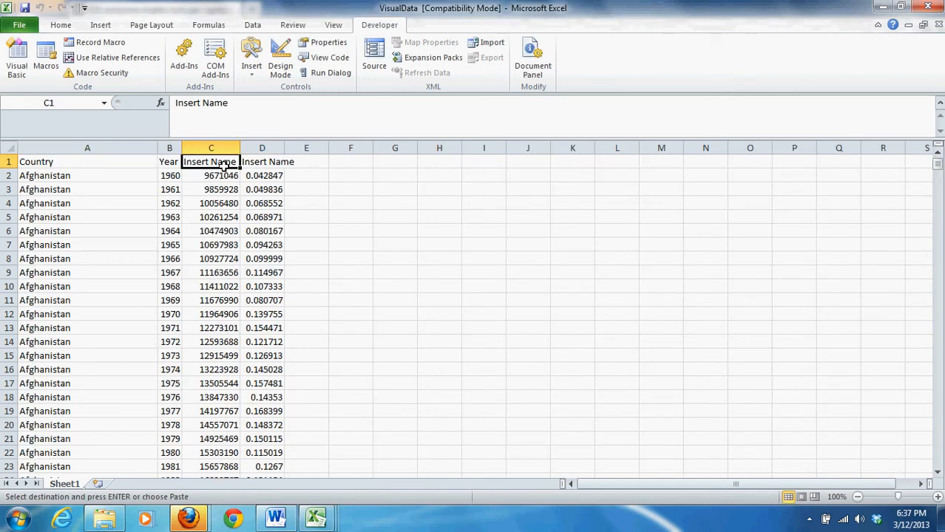
pyautogui.write('Population')
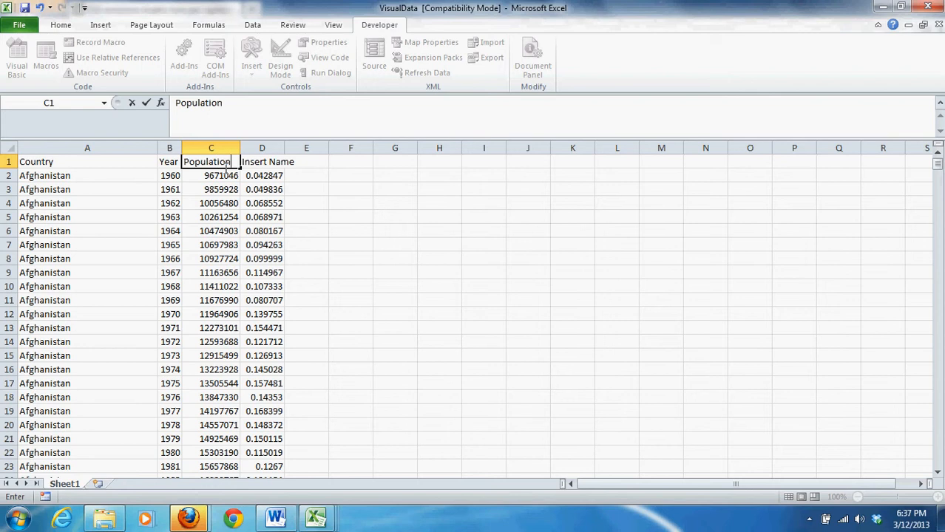
pyautogui.click(309, 190)
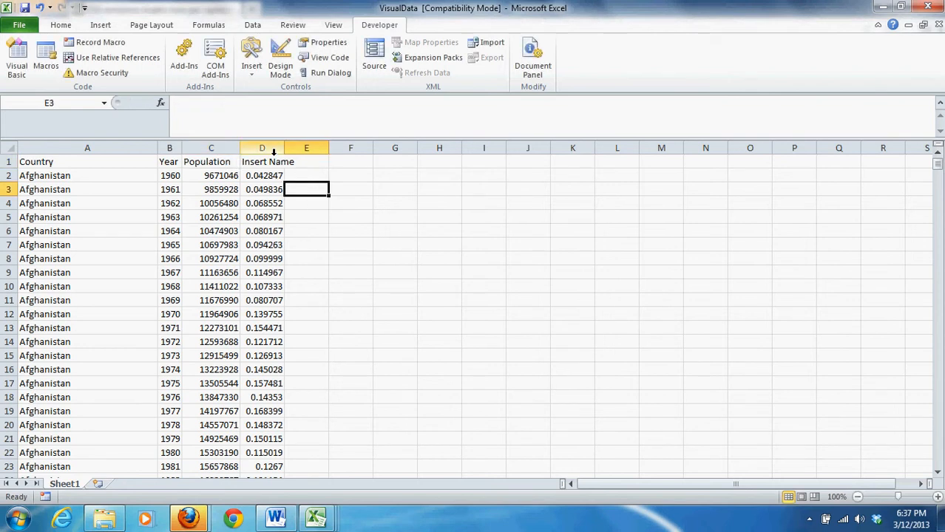
# Replace the placeholder header of column D with "CO2 Emissions" and AutoFit the column's width
pyautogui.click(280, 168)
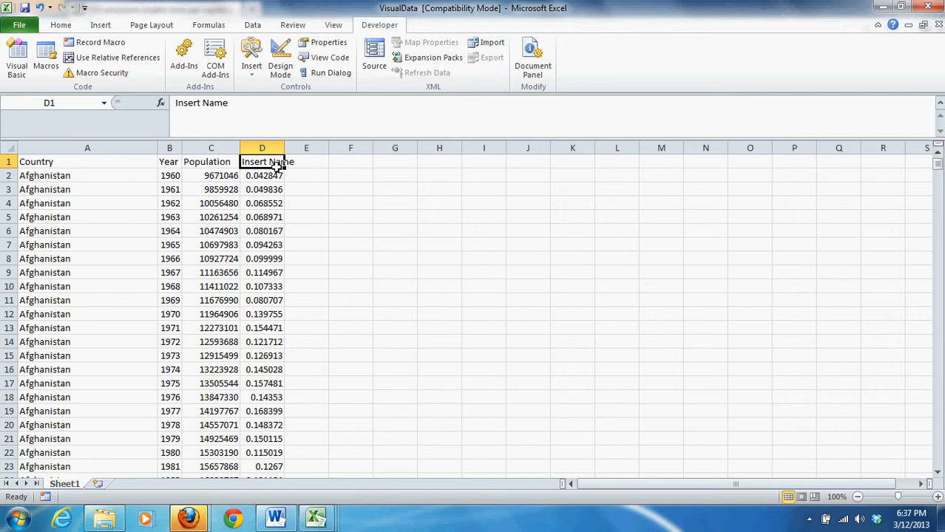
pyautogui.write('CO')
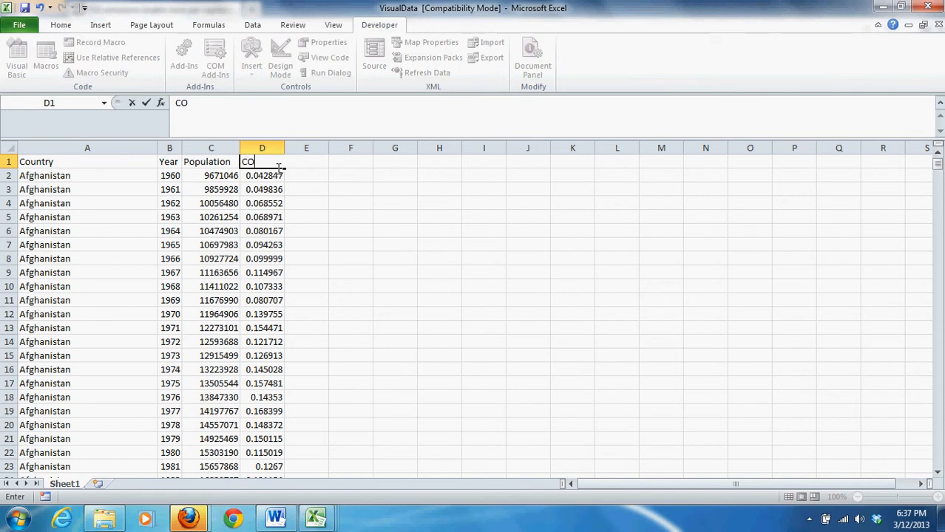
pyautogui.write('2 Emissions')
pyautogui.press('Return')
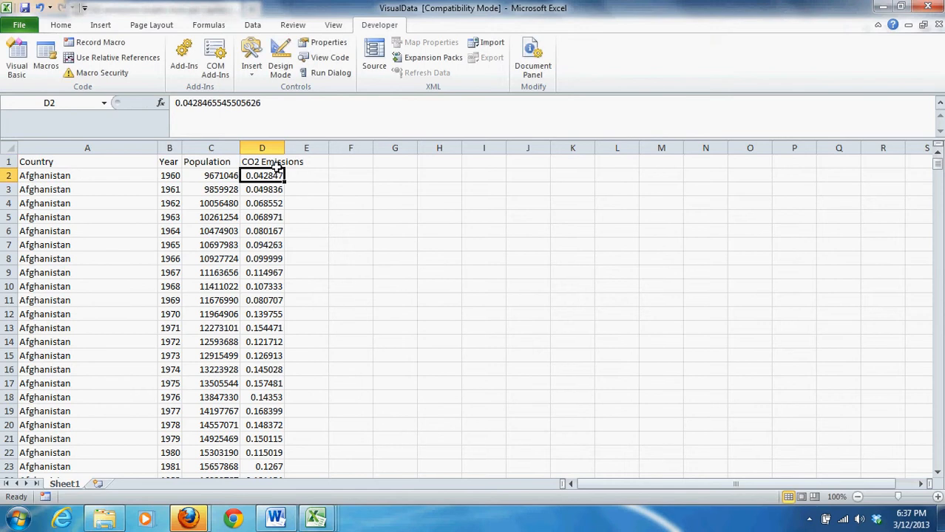
pyautogui.moveTo(291, 159); pyautogui.dragTo(291, 159)
pyautogui.doubleClick(291, 160)
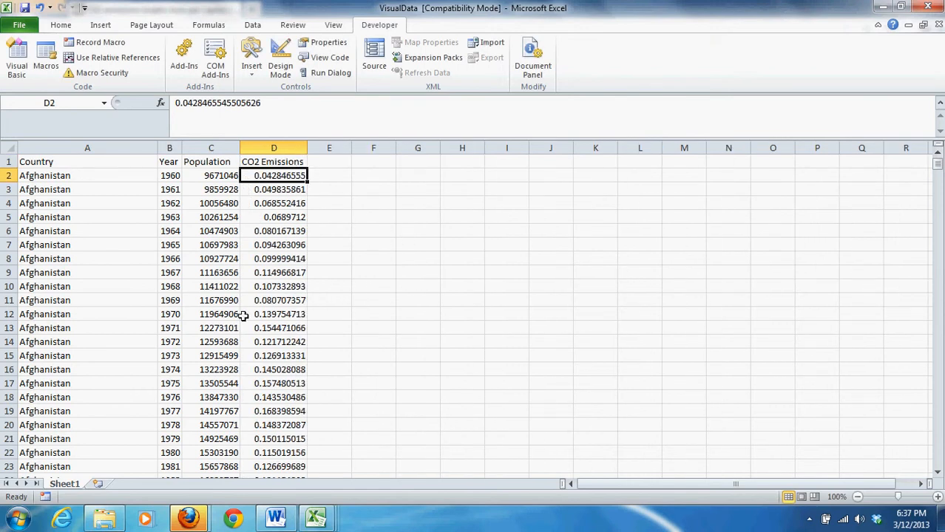
# Review the population and CO2 emissions values by year in the Afghanistan and Albania rows
pyautogui.scroll(-5, 251, 315)
pyautogui.scroll(-2, 248, 316)
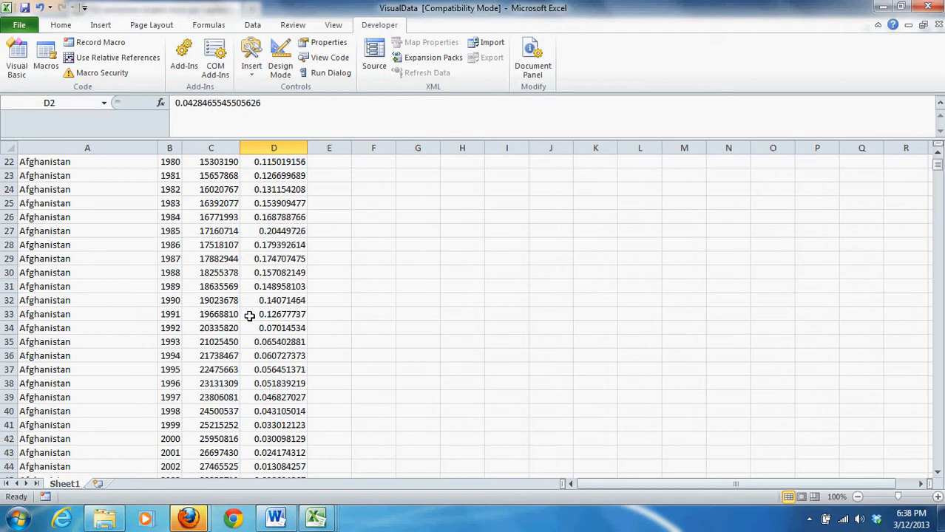
pyautogui.scroll(-3, 355, 357)
pyautogui.scroll(-4, 355, 357)
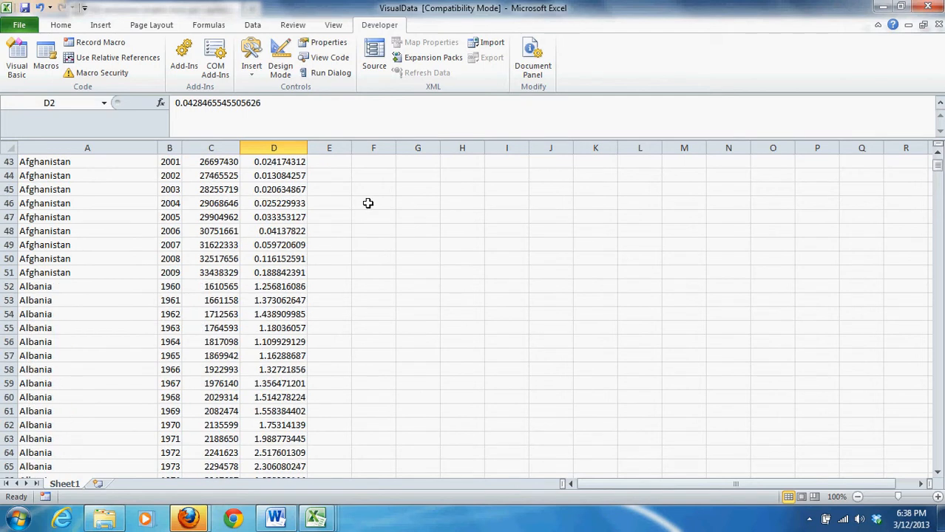
pyautogui.scroll(14, 391, 329)
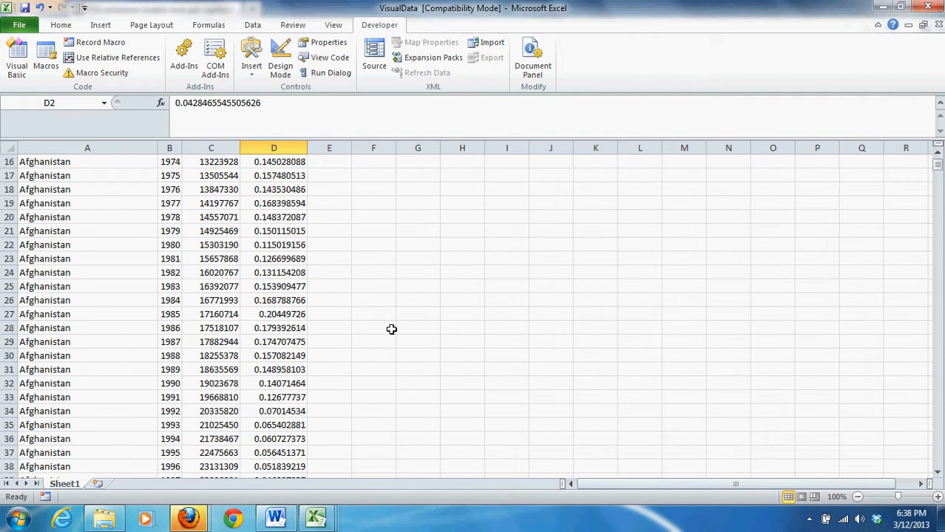
# Switch to Firefox and open the GDP growth (annual %) indicator from the World Bank's Economic Policy & External Debt topic
pyautogui.click(191, 519)
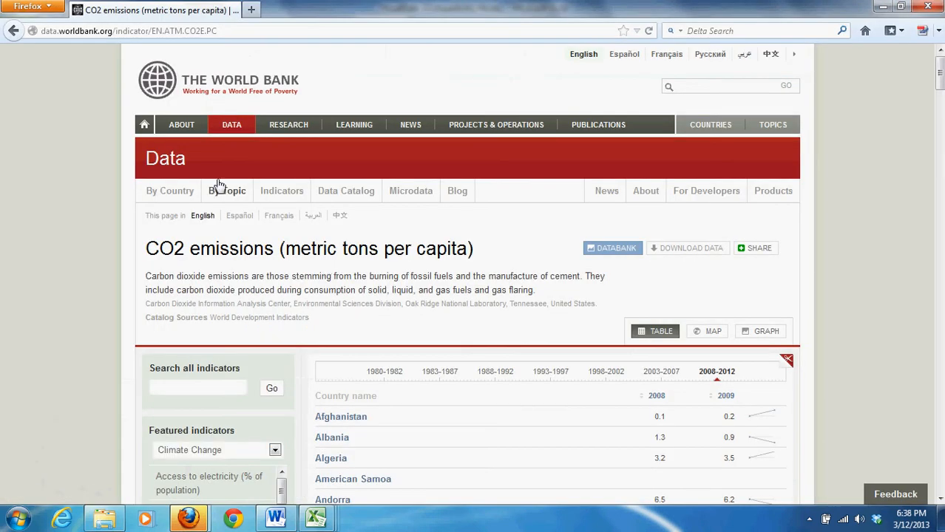
pyautogui.click(225, 192)
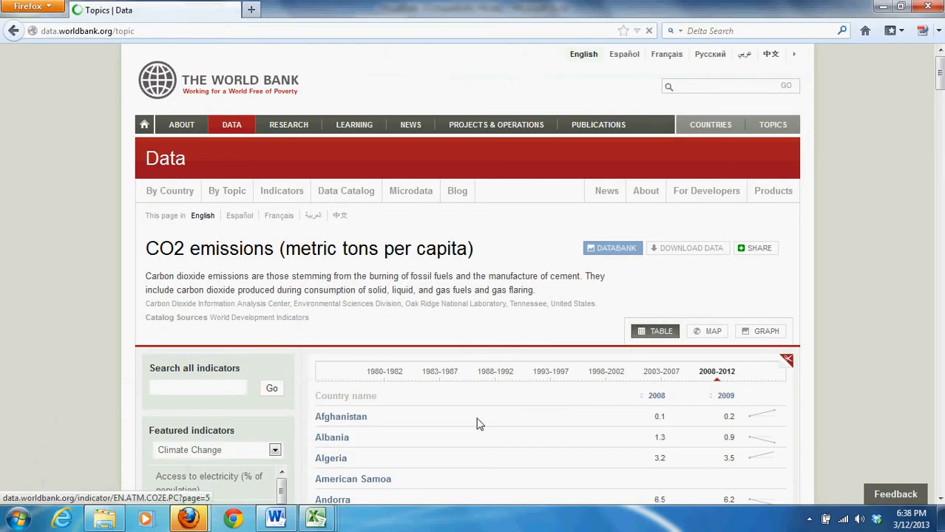
pyautogui.scroll(-4, 392, 395)
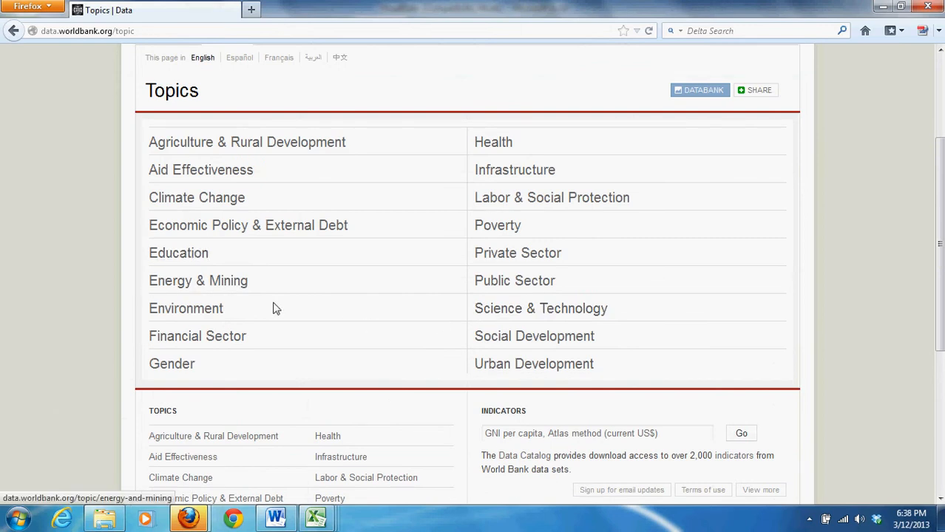
pyautogui.click(274, 229)
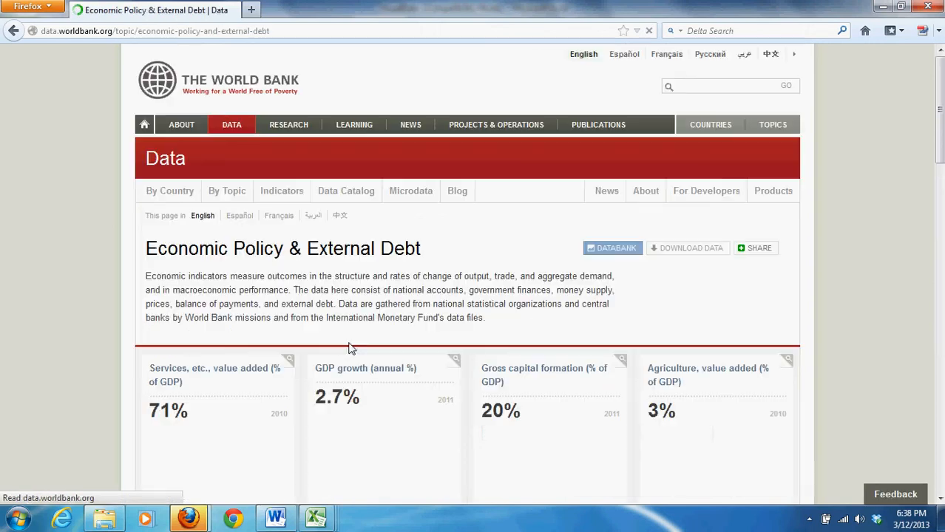
pyautogui.middleClick(352, 349)
pyautogui.scroll(-3, 352, 353)
pyautogui.scroll(-5, 353, 352)
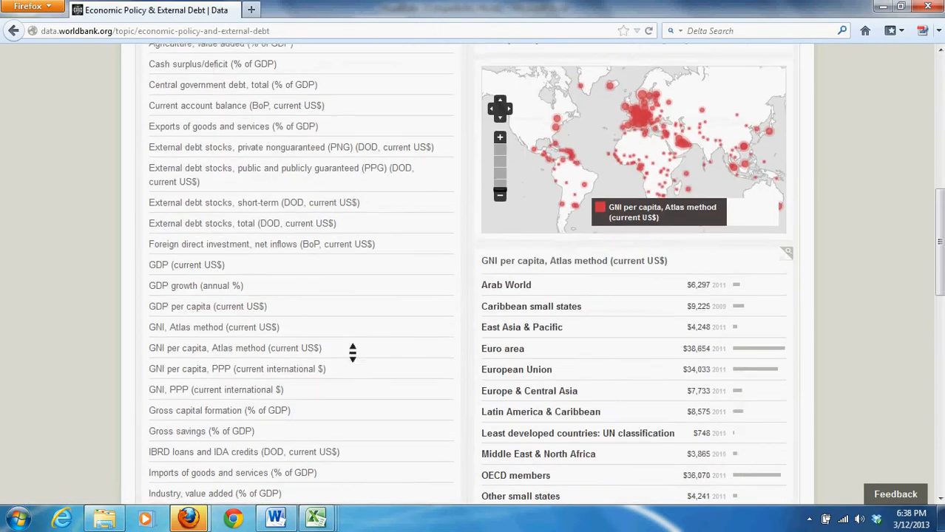
pyautogui.click(215, 287)
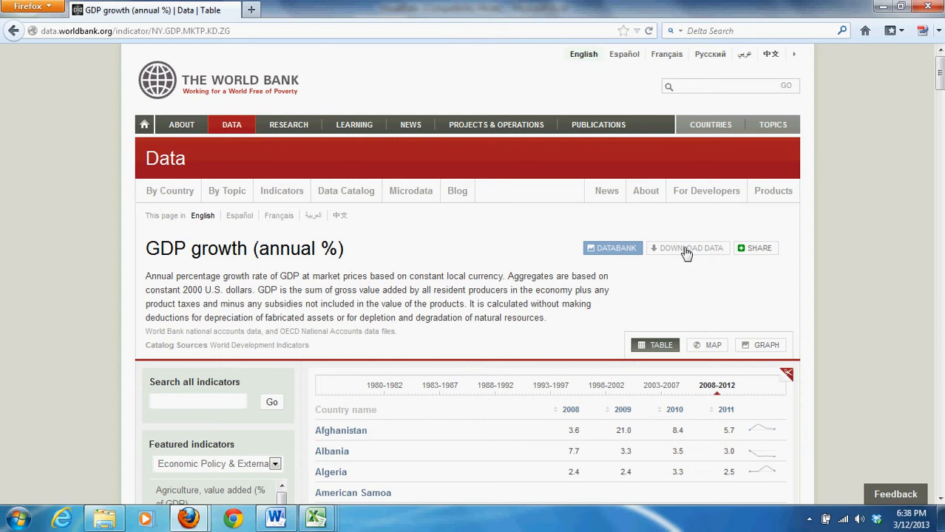
# Download the GDP growth (annual %) data as an Excel file, open it in Excel and show its Sheet1 data
pyautogui.click(686, 251)
pyautogui.click(692, 268)
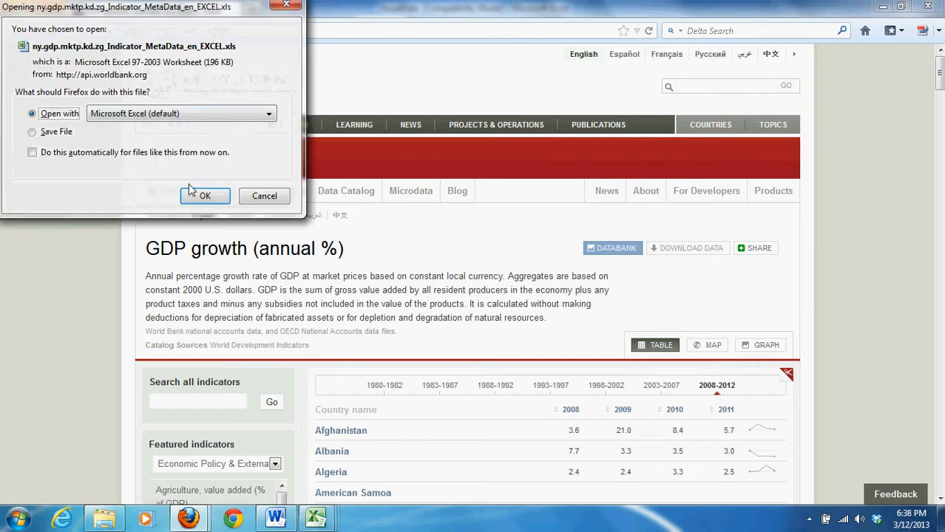
pyautogui.click(195, 196)
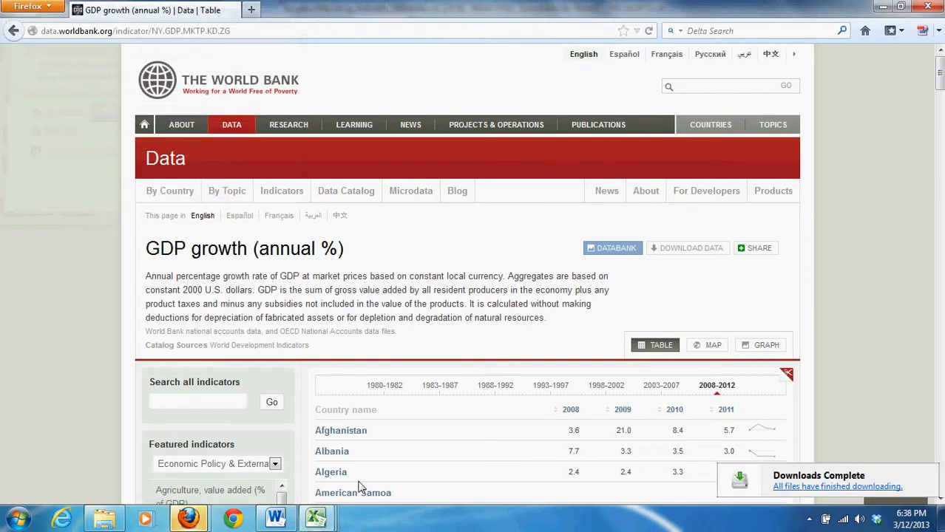
pyautogui.click(314, 520)
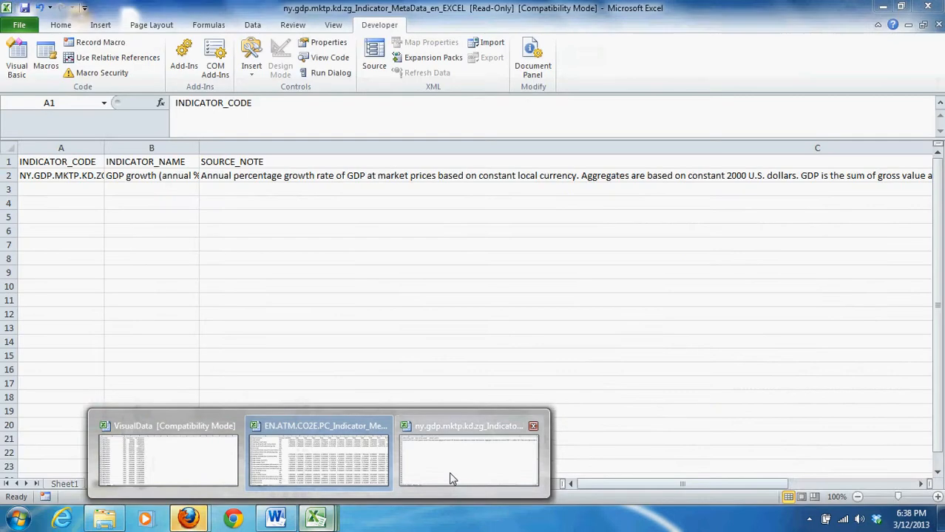
pyautogui.click(453, 479)
pyautogui.click(64, 484)
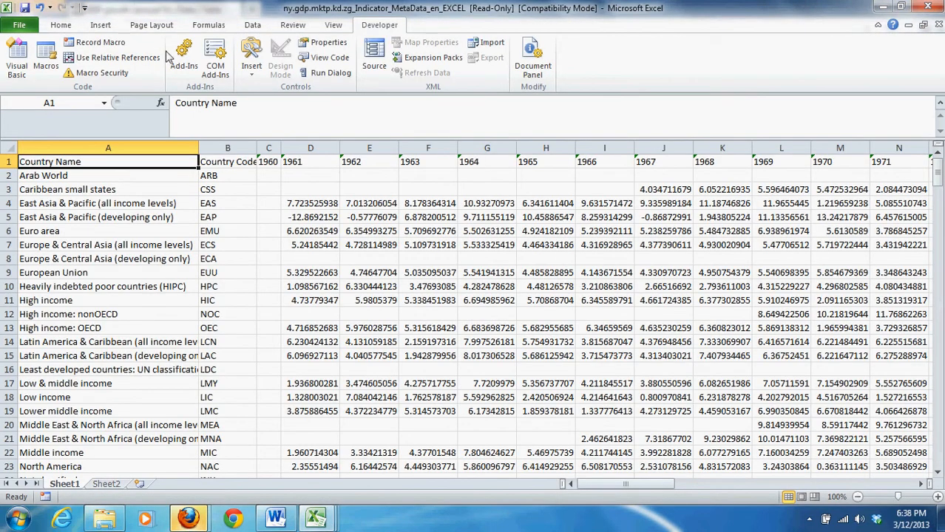
# Run the VisualData.xls!DataEnter macro on the GDP growth data in Sheet1
pyautogui.click(48, 59)
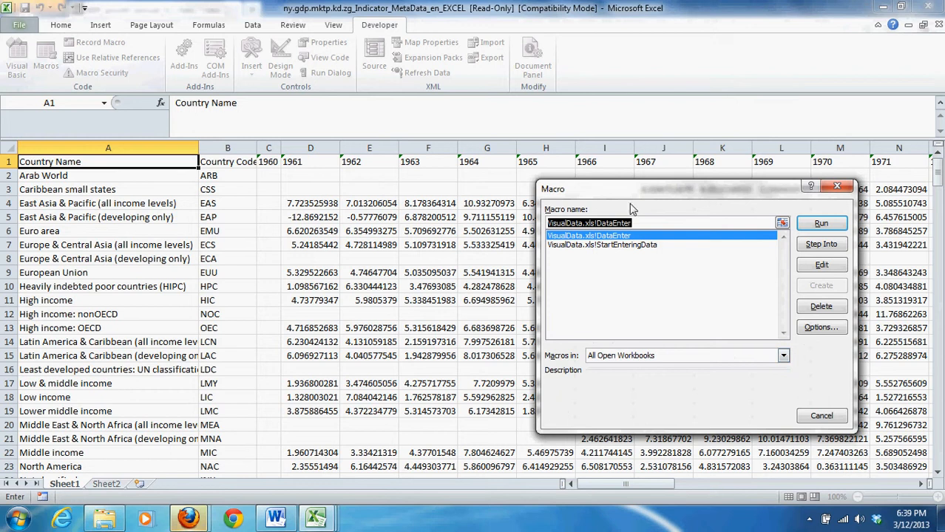
pyautogui.click(821, 222)
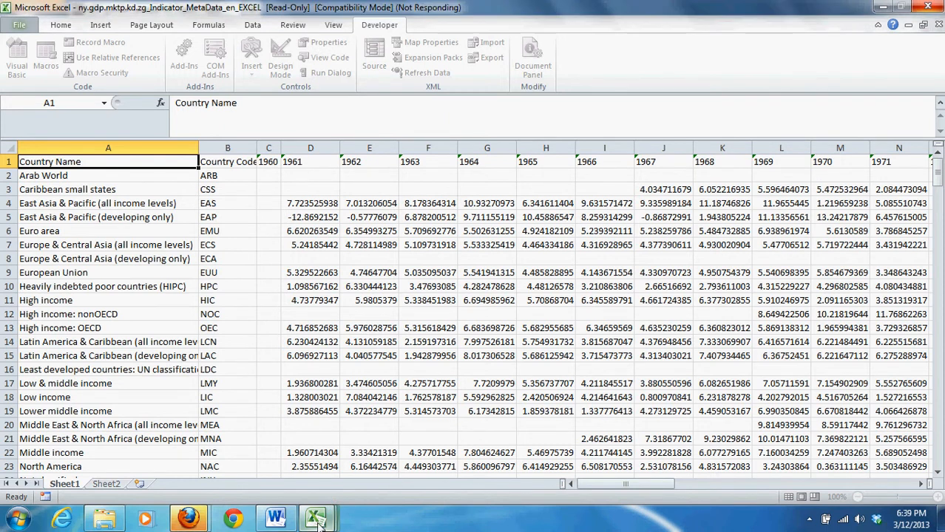
pyautogui.moveTo(317, 519)
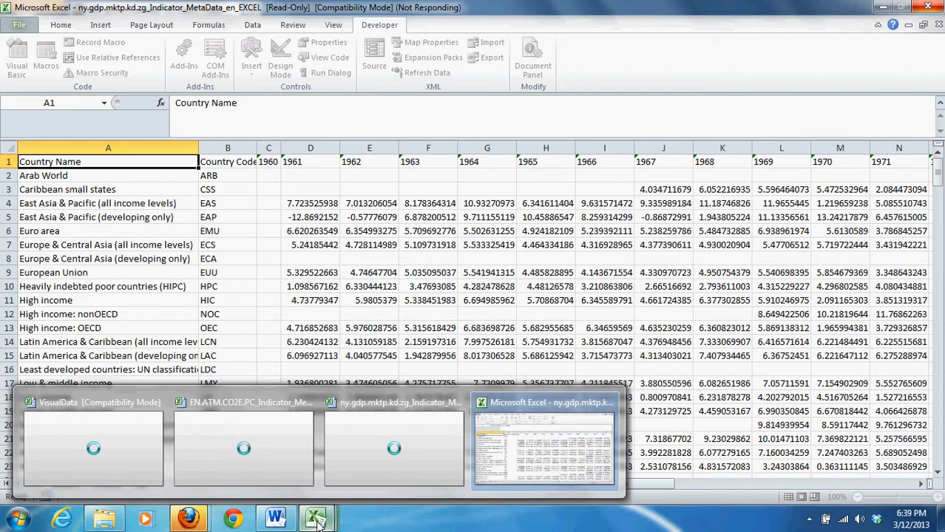
pyautogui.click(121, 458)
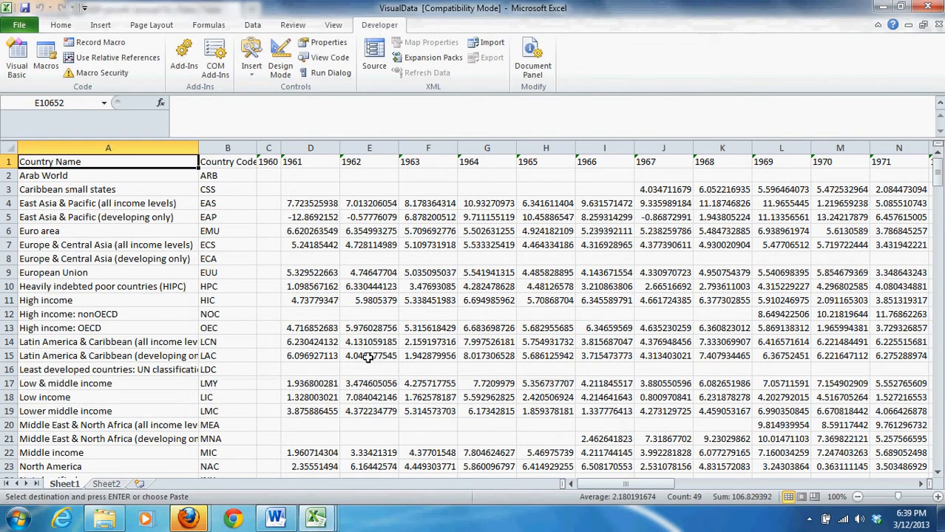
# Close the downloaded GDP growth workbook and bring the VisualData workbook into view
pyautogui.moveTo(317, 519)
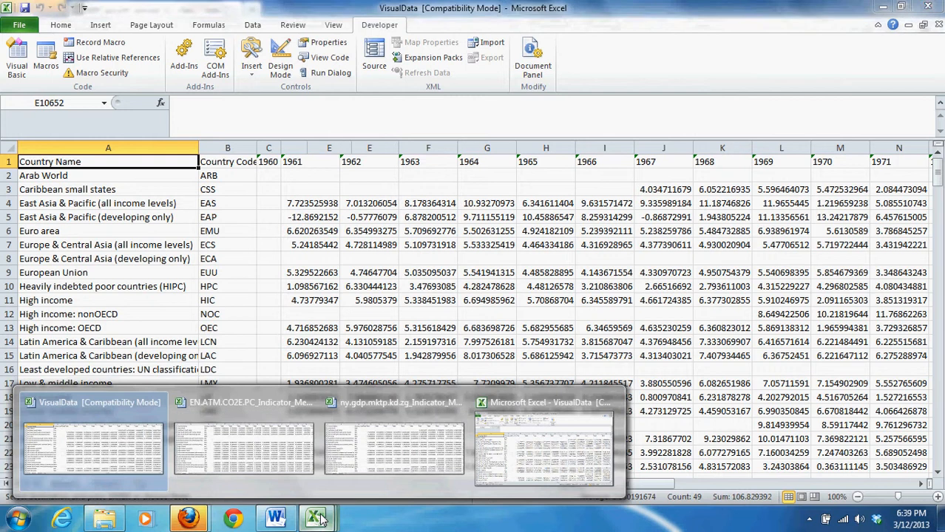
pyautogui.click(131, 457)
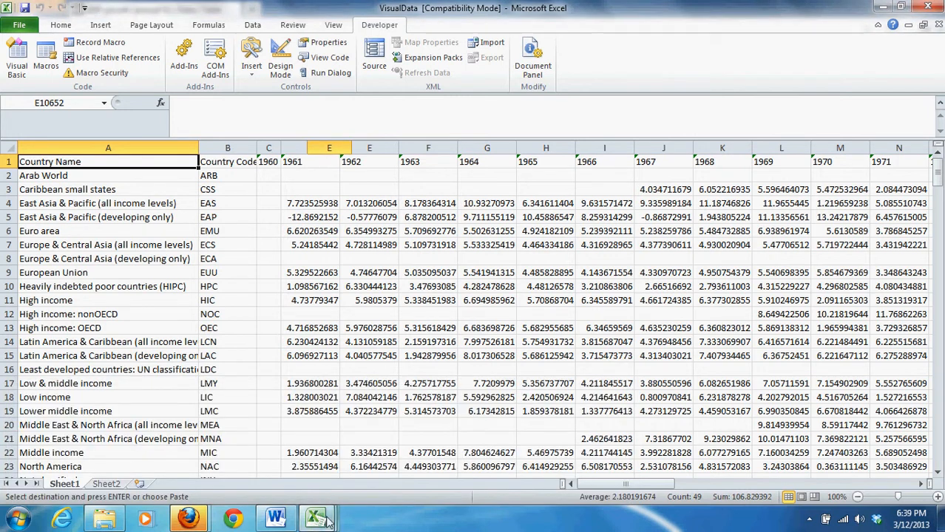
pyautogui.moveTo(317, 519)
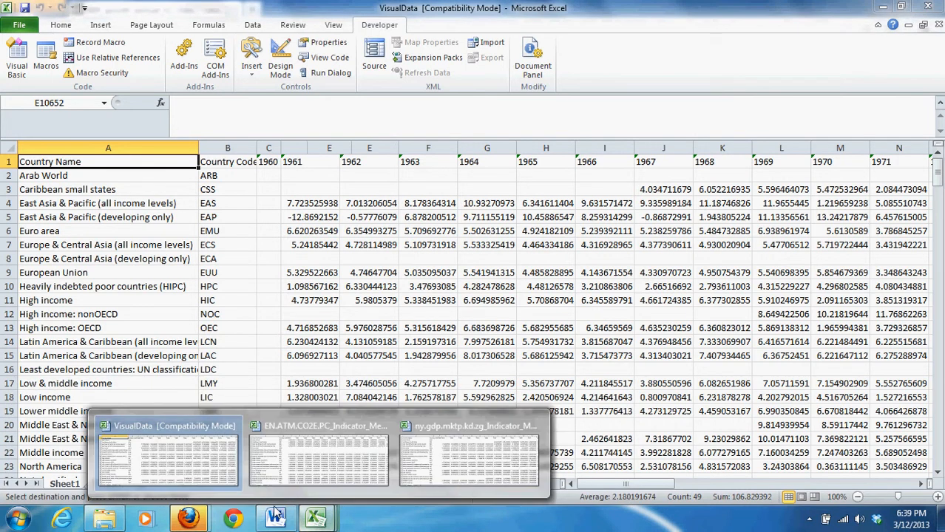
pyautogui.click(191, 467)
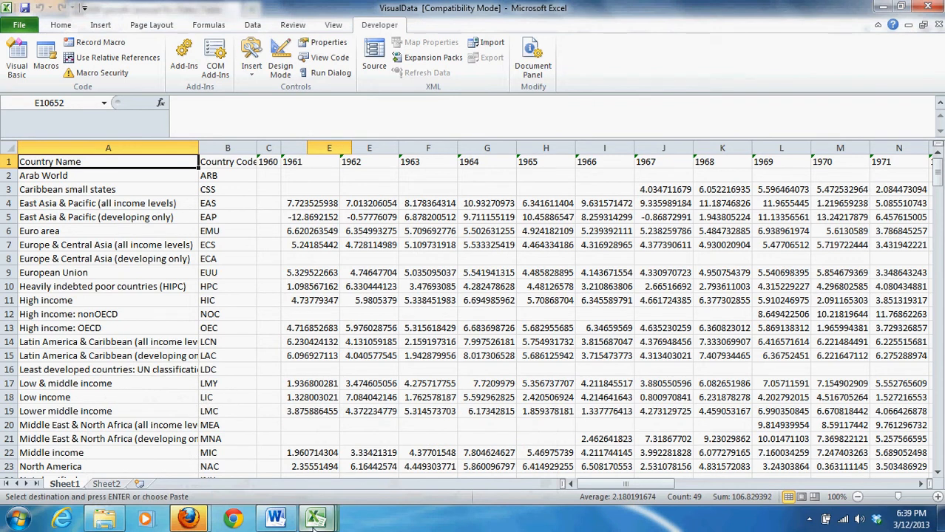
pyautogui.moveTo(324, 521)
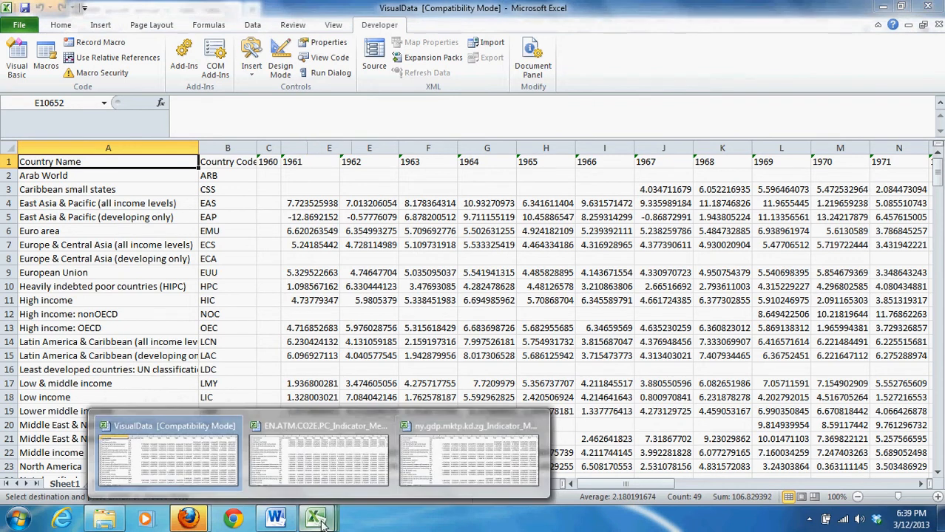
pyautogui.click(533, 427)
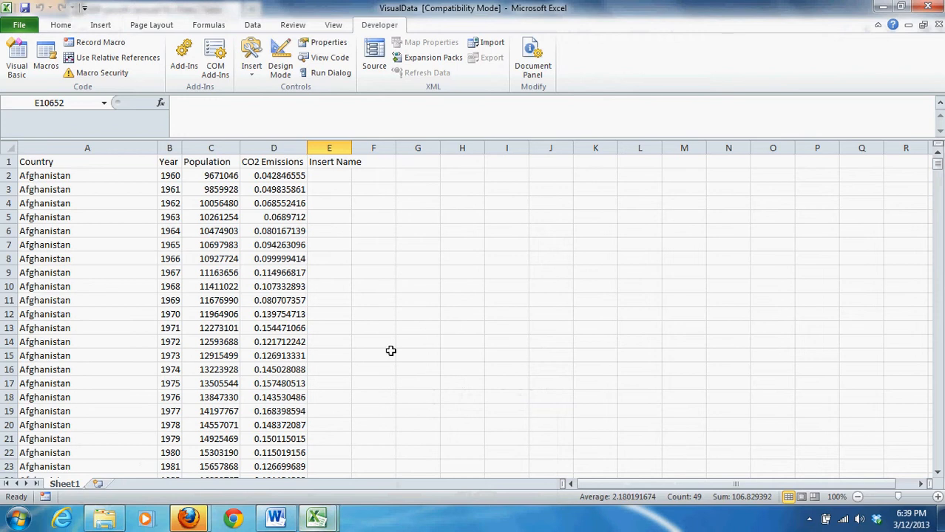
# Check the values in column E of VisualData, replace its placeholder header with "GDP Growth" and AutoFit the column's width
pyautogui.click(368, 317)
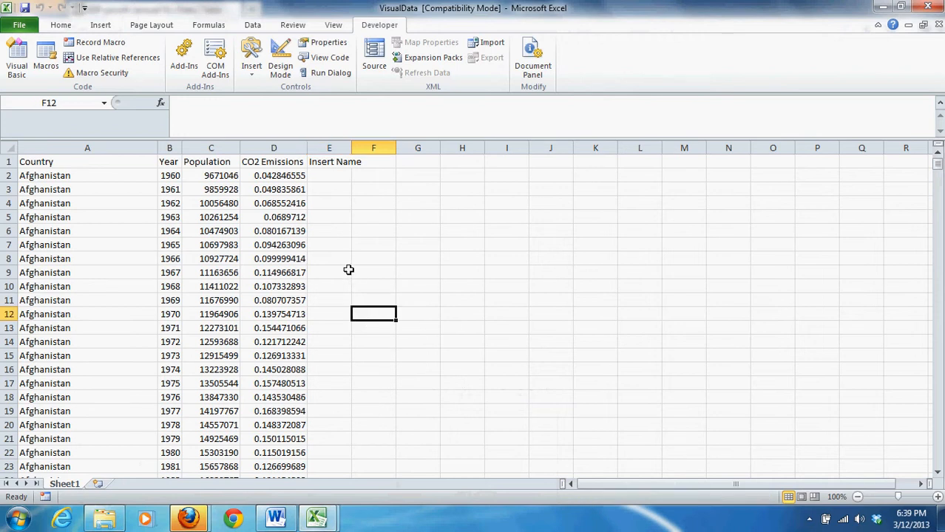
pyautogui.scroll(-12, 348, 270)
pyautogui.scroll(3, 348, 270)
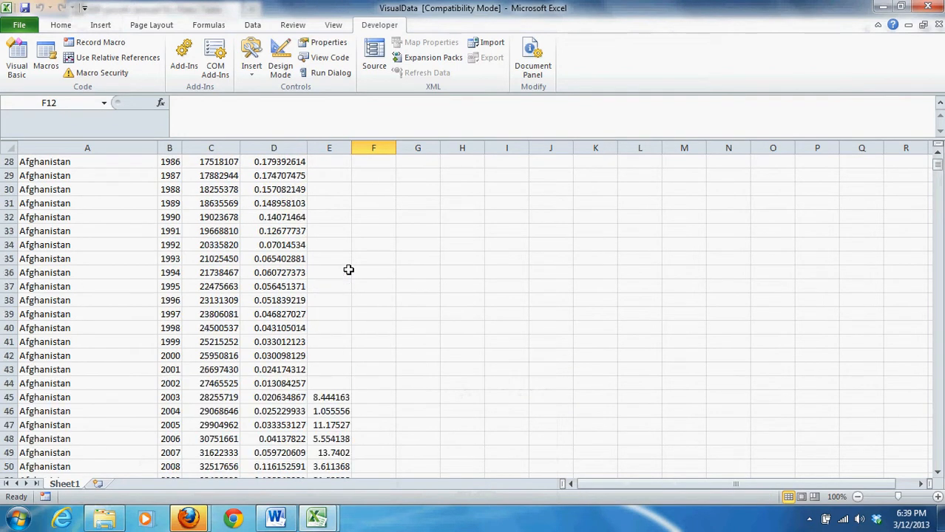
pyautogui.scroll(9, 348, 270)
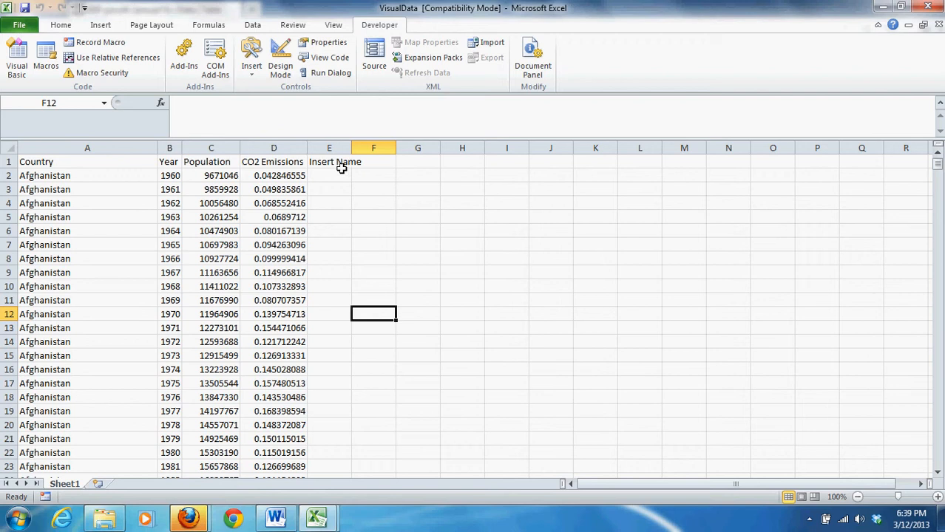
pyautogui.click(342, 165)
pyautogui.write('GDP Growth')
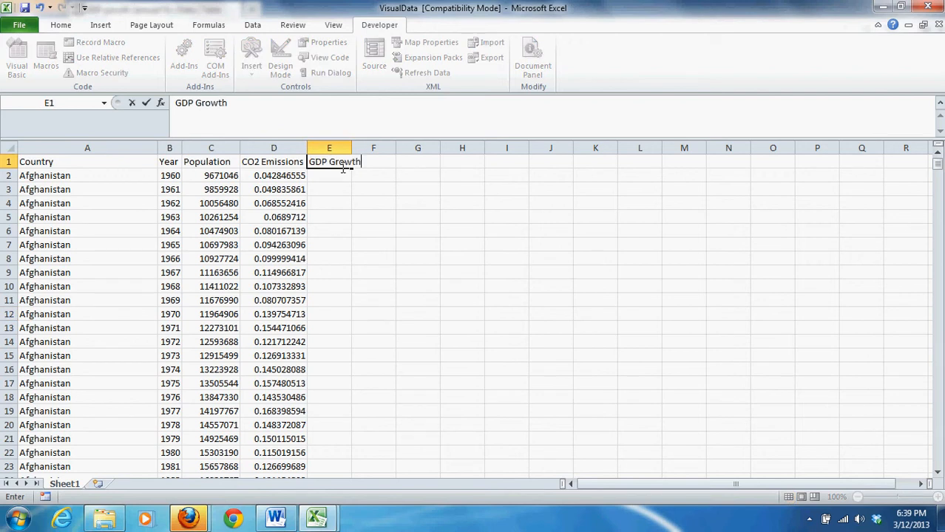
pyautogui.press('Return')
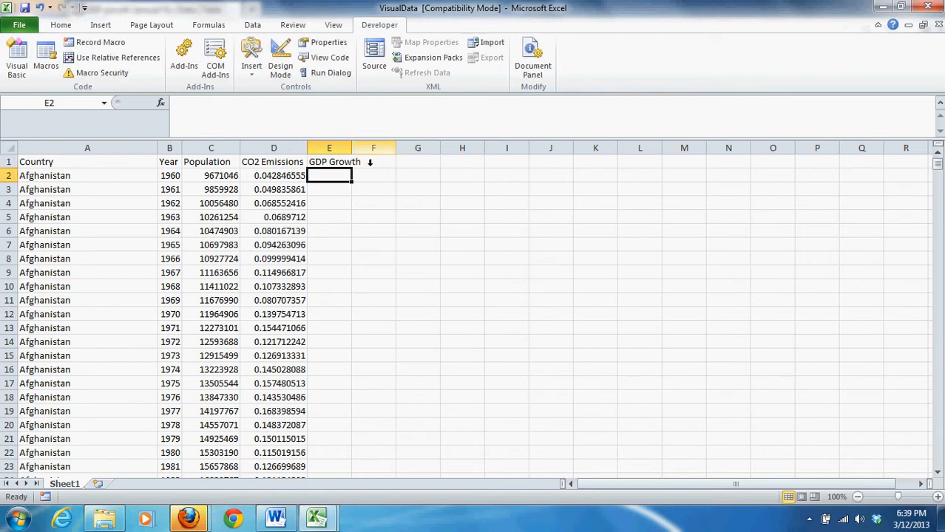
pyautogui.doubleClick(351, 148)
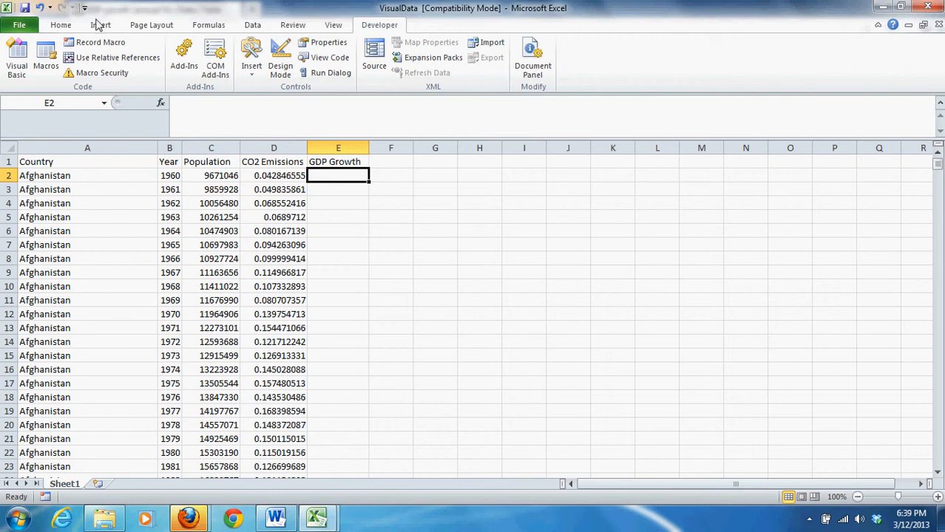
# Save the workbook to the Desktop as VisualData in Excel 97-2003 Workbook format, and close it and the CO2 emissions workbook
pyautogui.click(24, 27)
pyautogui.press('Escape')
pyautogui.press('F12')
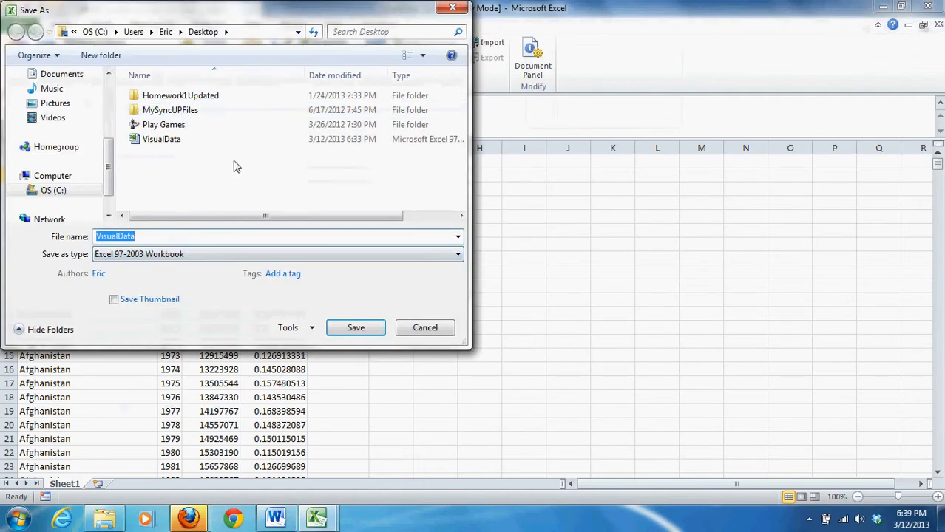
pyautogui.click(356, 331)
pyautogui.click(520, 263)
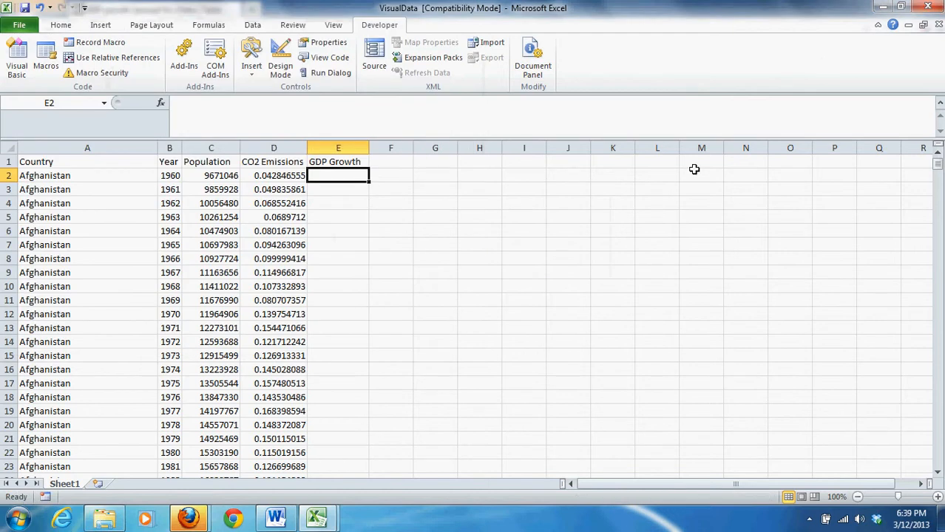
pyautogui.click(933, 8)
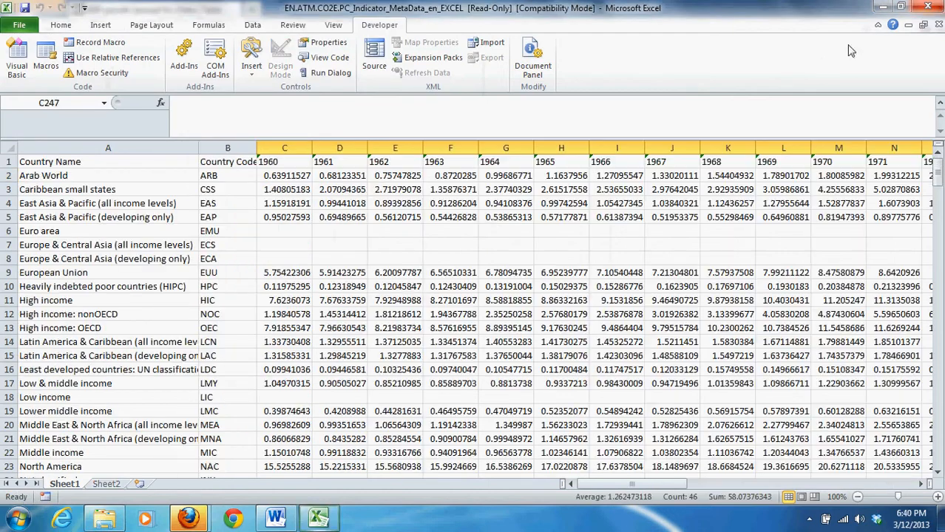
pyautogui.click(929, 9)
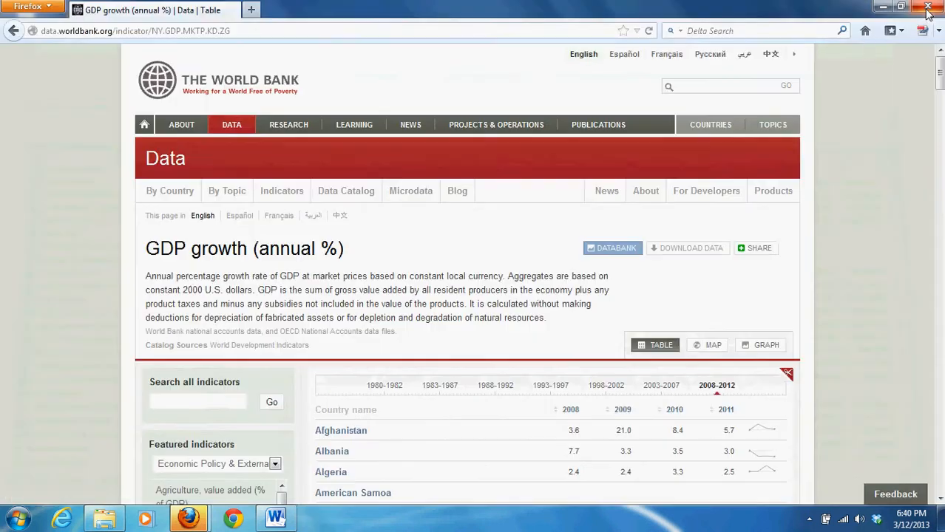
# Go to google.com in Firefox, open Google Drive and create a new spreadsheet
pyautogui.click(263, 33)
pyautogui.write('google.com/')
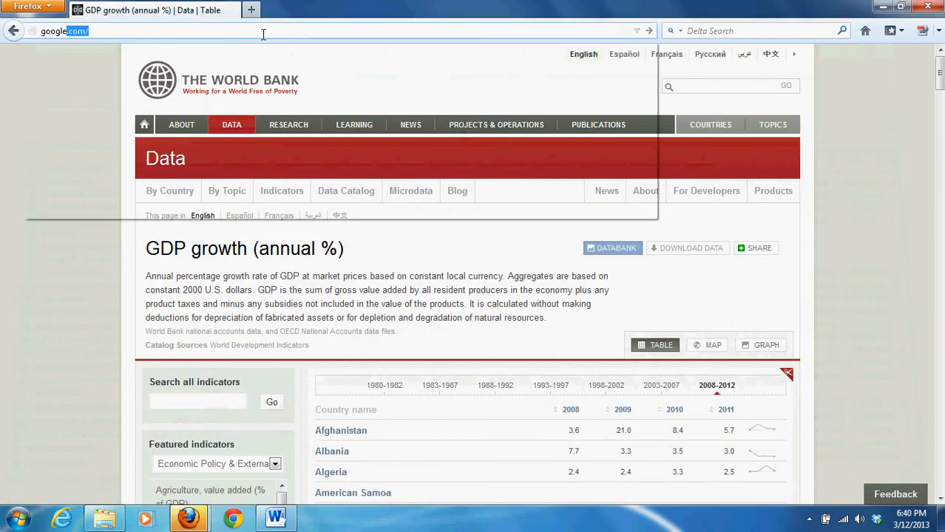
pyautogui.press('Return')
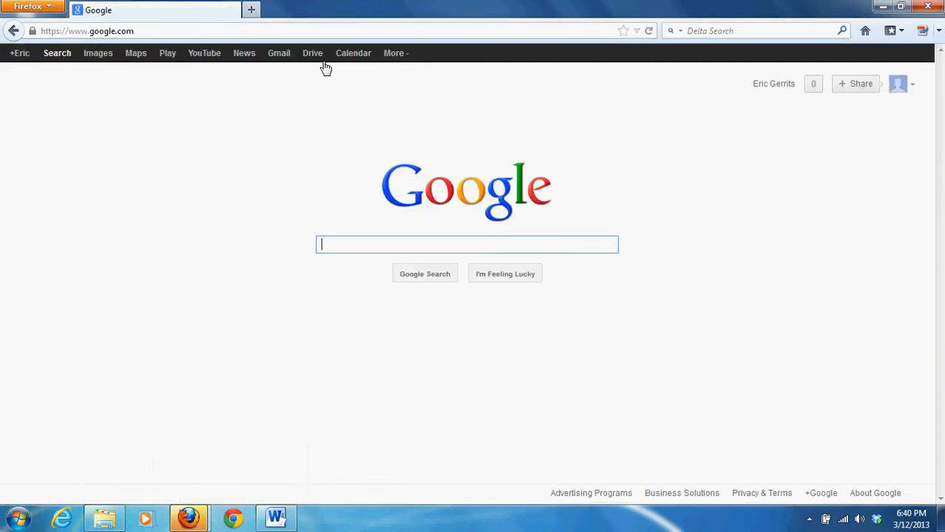
pyautogui.click(317, 59)
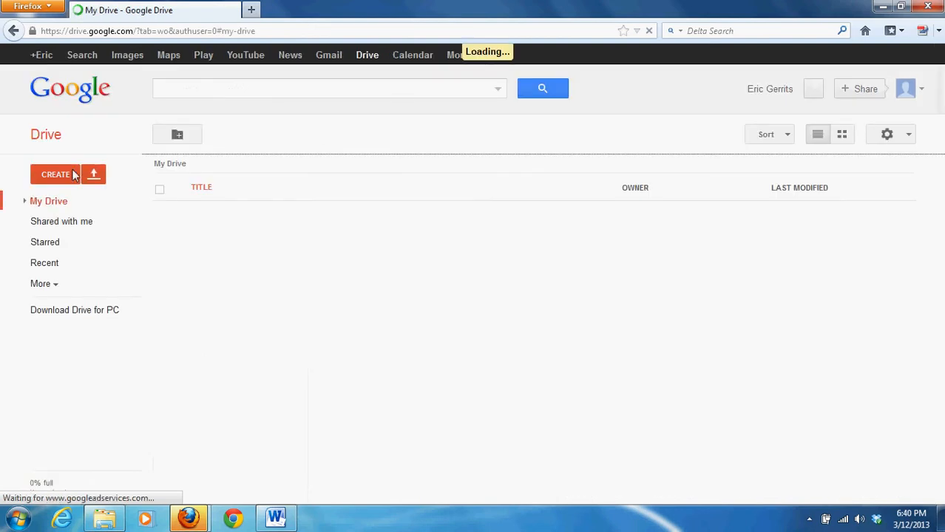
pyautogui.click(55, 176)
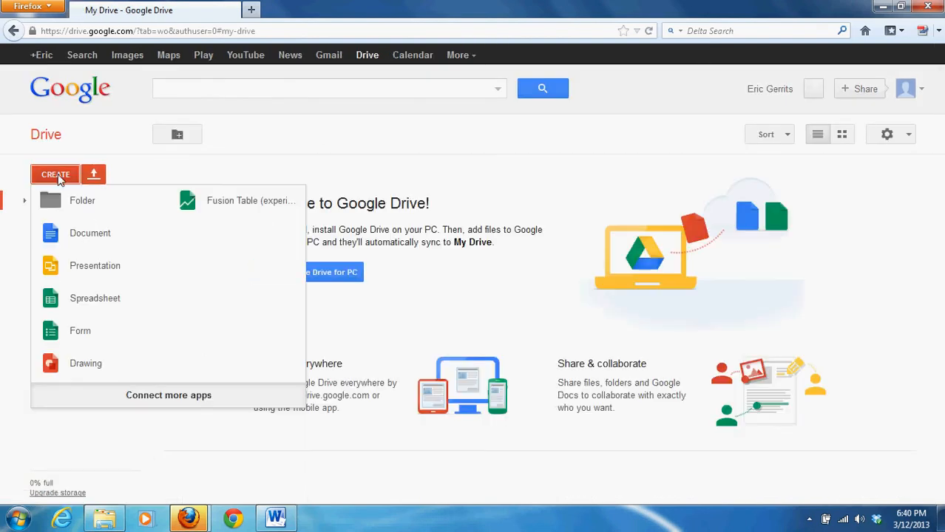
pyautogui.click(90, 299)
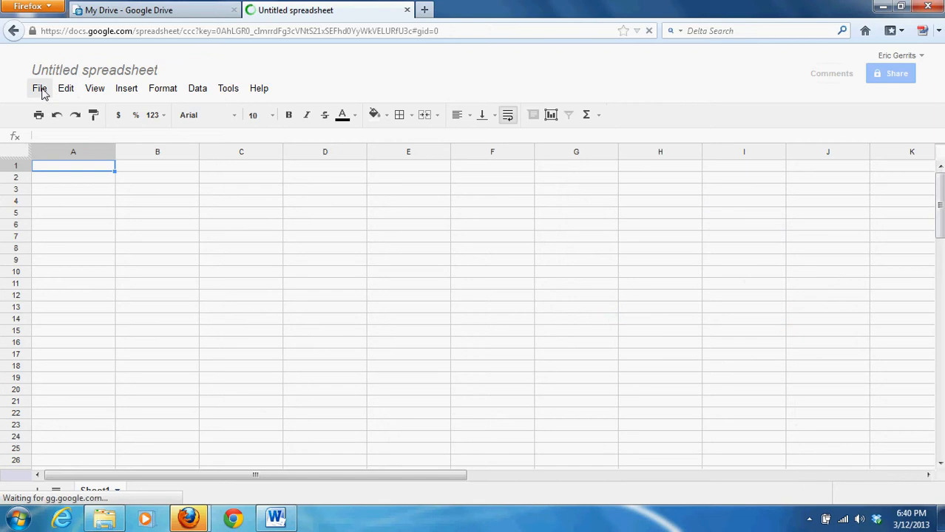
# Import the VisualData workbook from the Desktop into Google Drive as a new spreadsheet
pyautogui.click(39, 89)
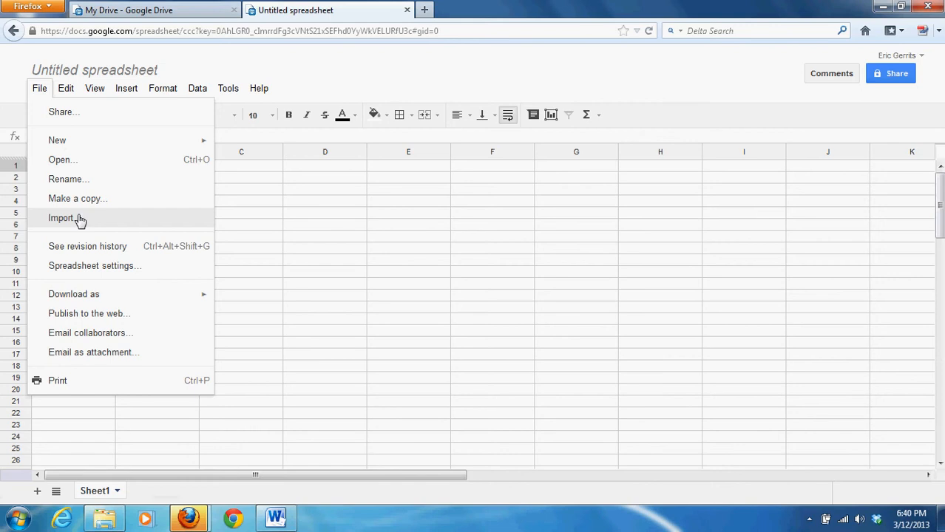
pyautogui.moveTo(61, 88)
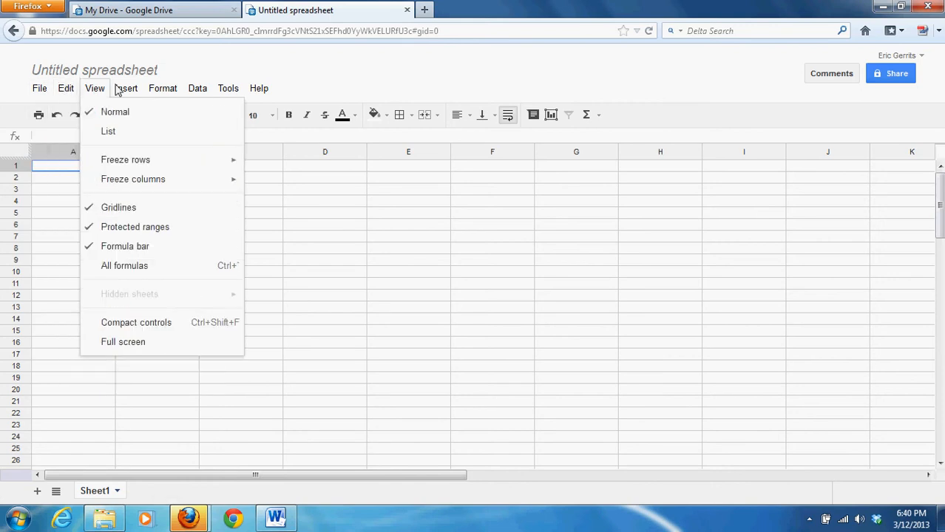
pyautogui.moveTo(119, 89)
pyautogui.moveTo(156, 91)
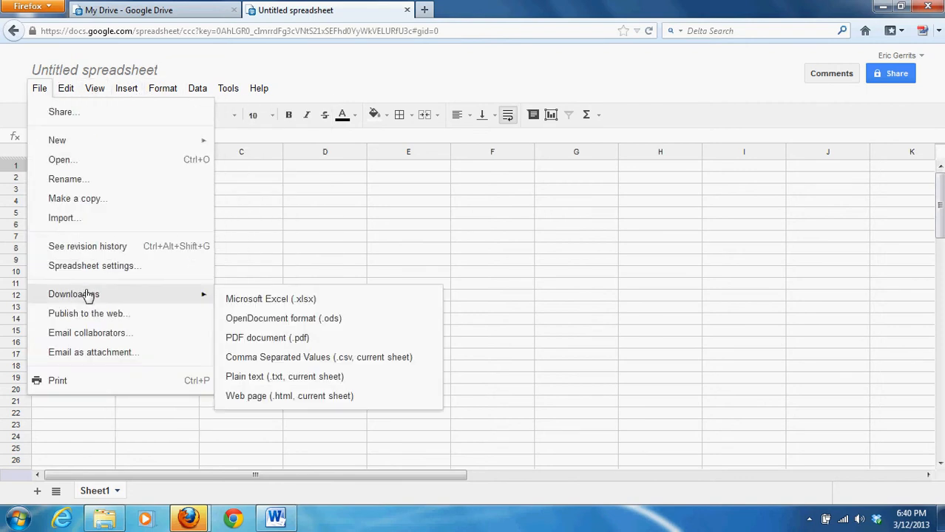
pyautogui.click(71, 220)
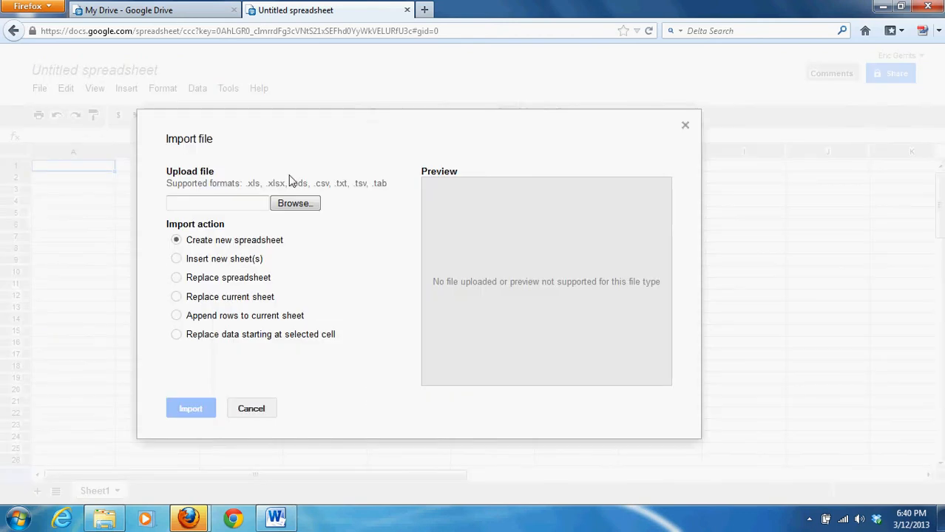
pyautogui.click(292, 204)
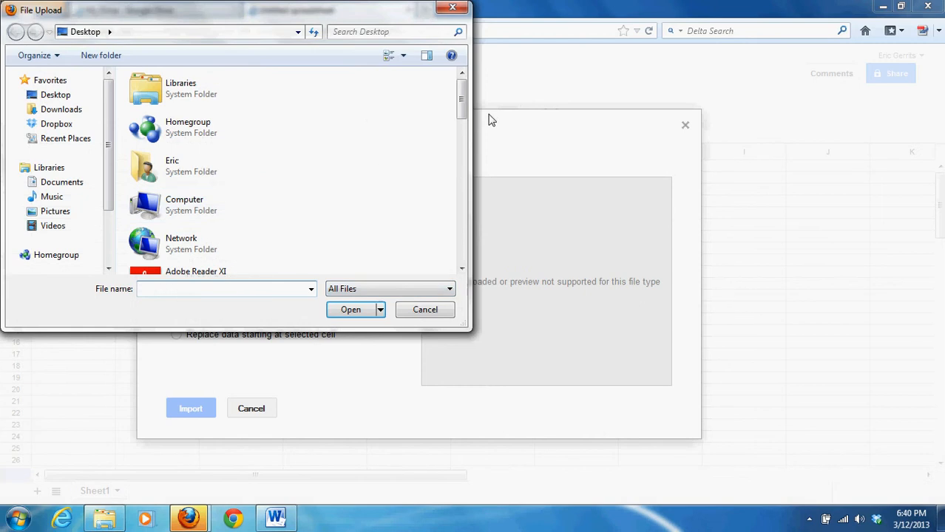
pyautogui.moveTo(461, 111); pyautogui.dragTo(463, 244)
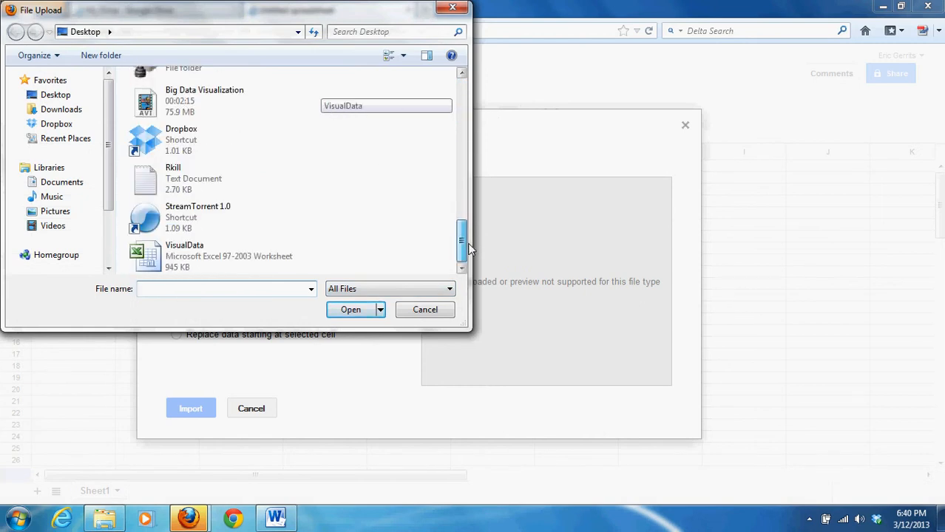
pyautogui.click(185, 252)
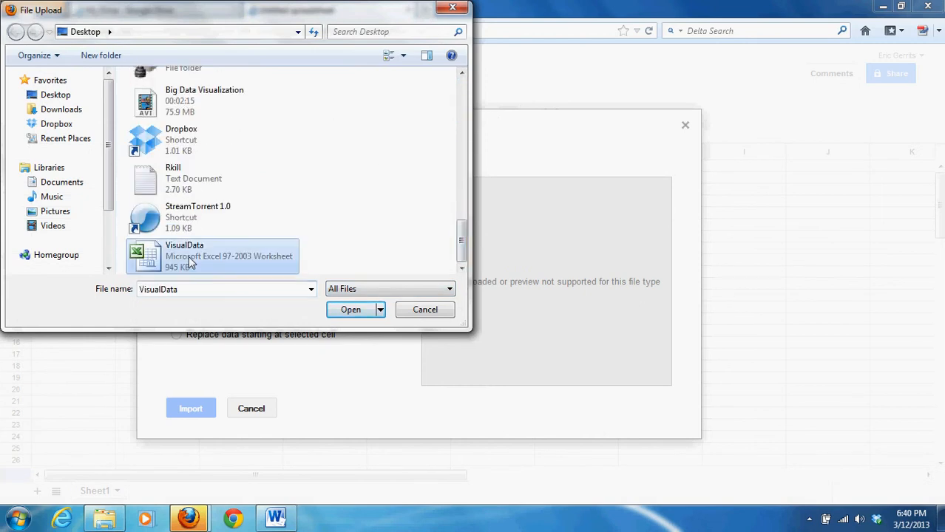
pyautogui.click(330, 313)
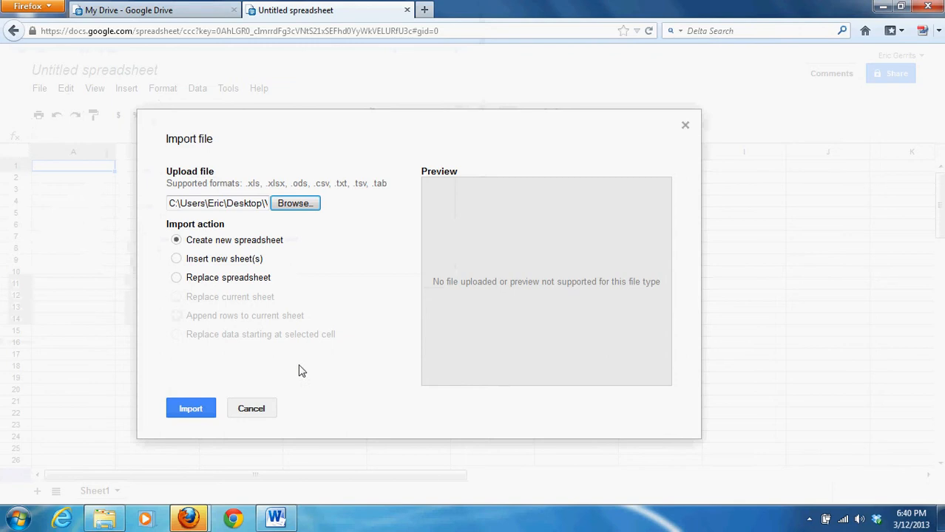
pyautogui.click(194, 410)
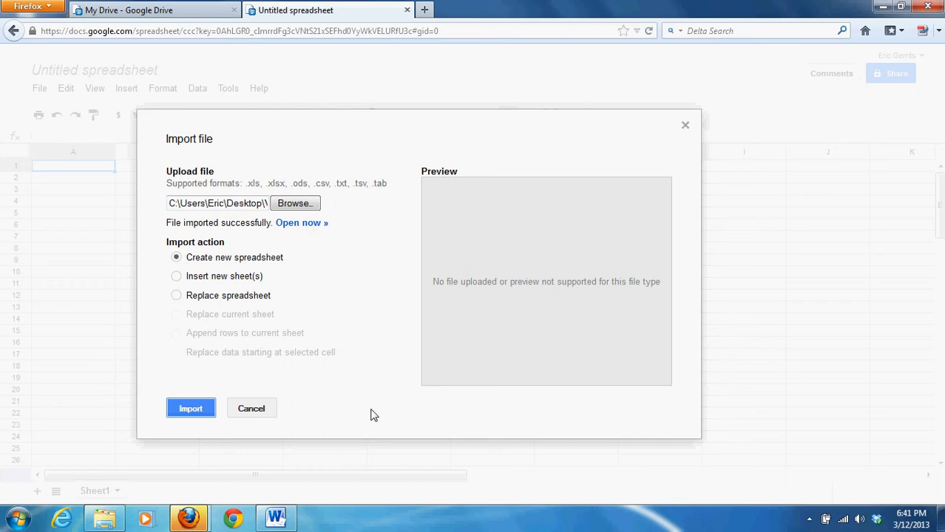
# Open the imported VisualData spreadsheet and look over its first rows and column headers
pyautogui.click(319, 224)
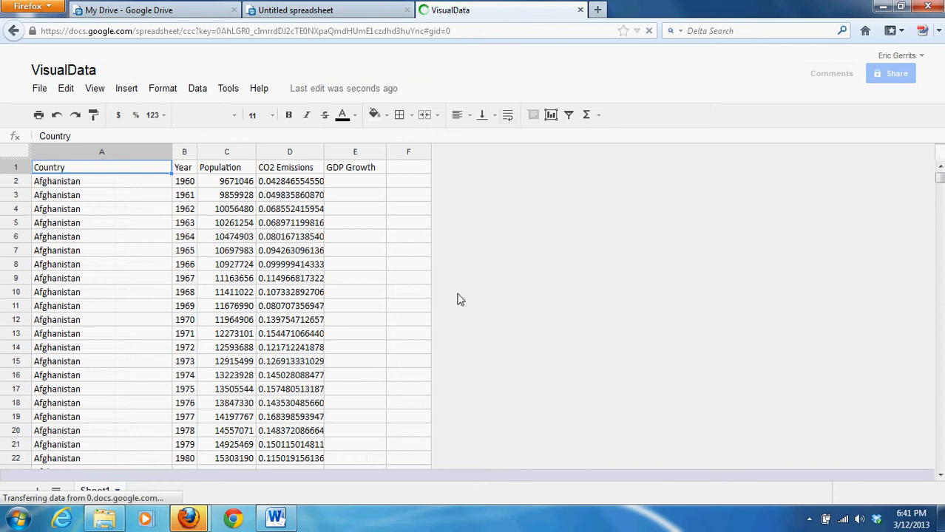
pyautogui.scroll(-3, 229, 278)
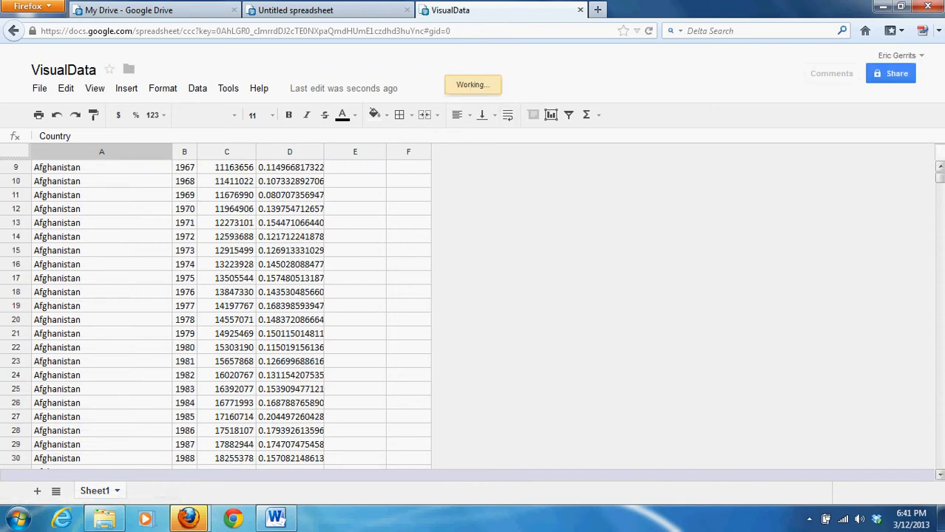
pyautogui.moveTo(940, 182); pyautogui.dragTo(940, 163)
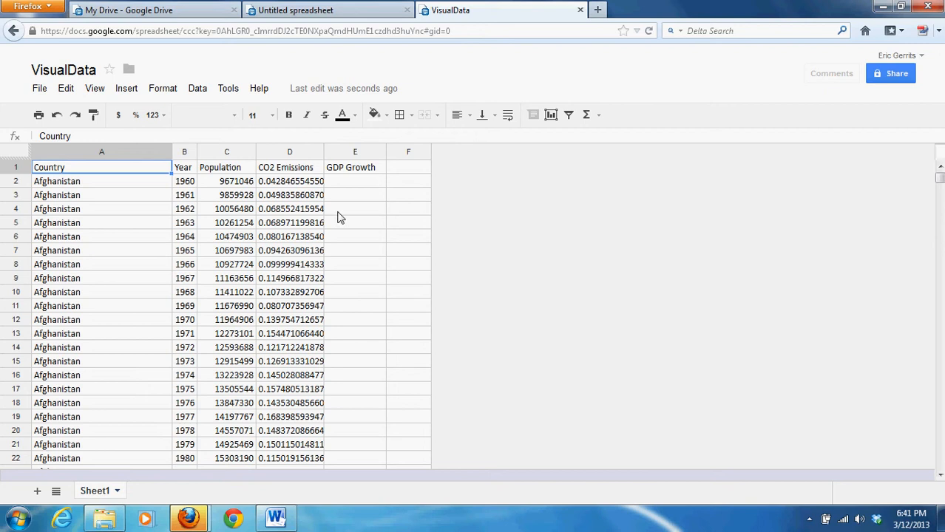
# Insert the Motion Chart gadget from the Charts category into the VisualData spreadsheet
pyautogui.click(128, 88)
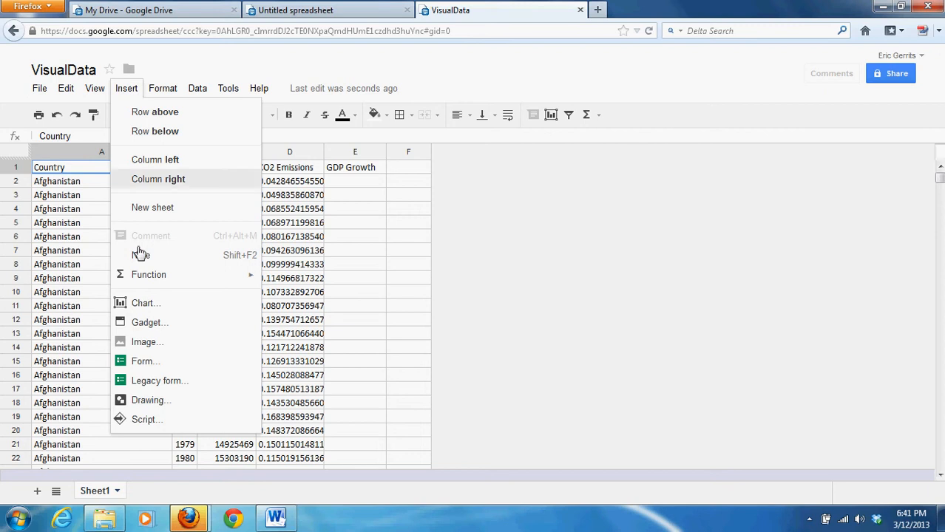
pyautogui.click(158, 325)
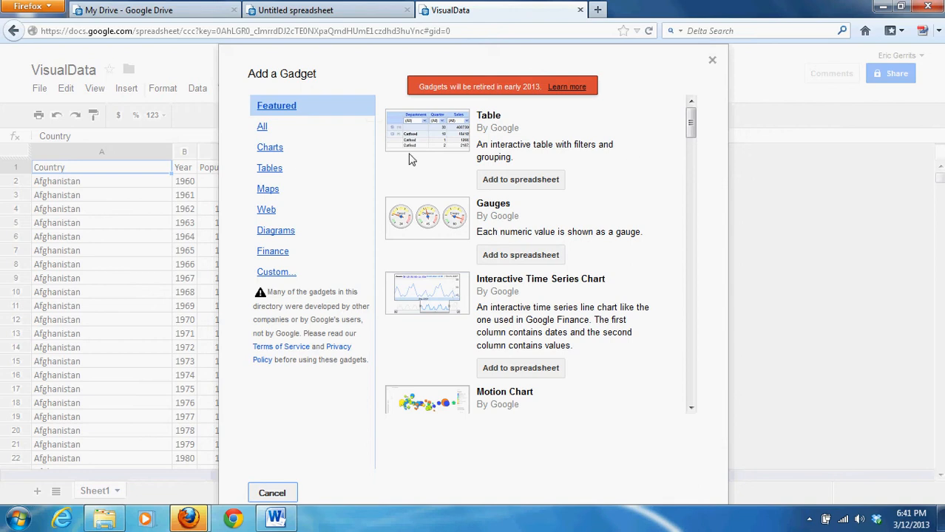
pyautogui.click(279, 150)
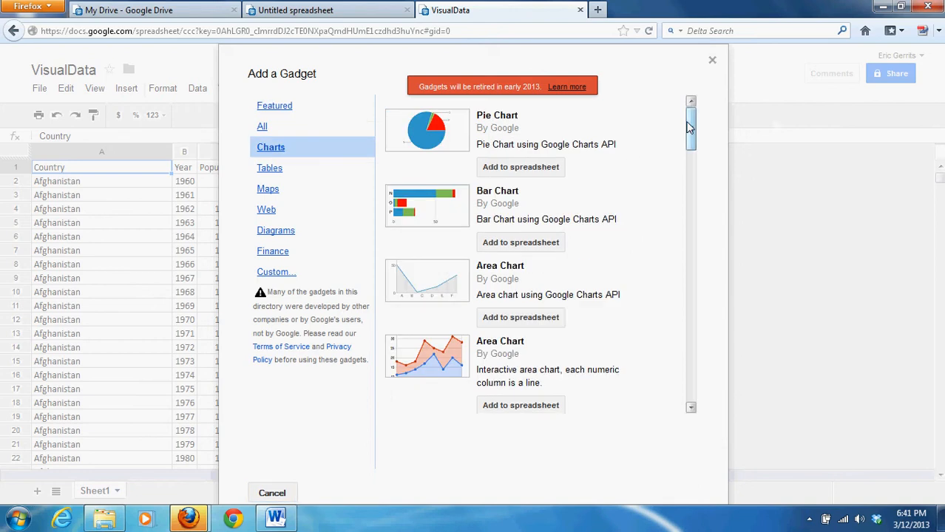
pyautogui.moveTo(690, 130); pyautogui.dragTo(703, 260)
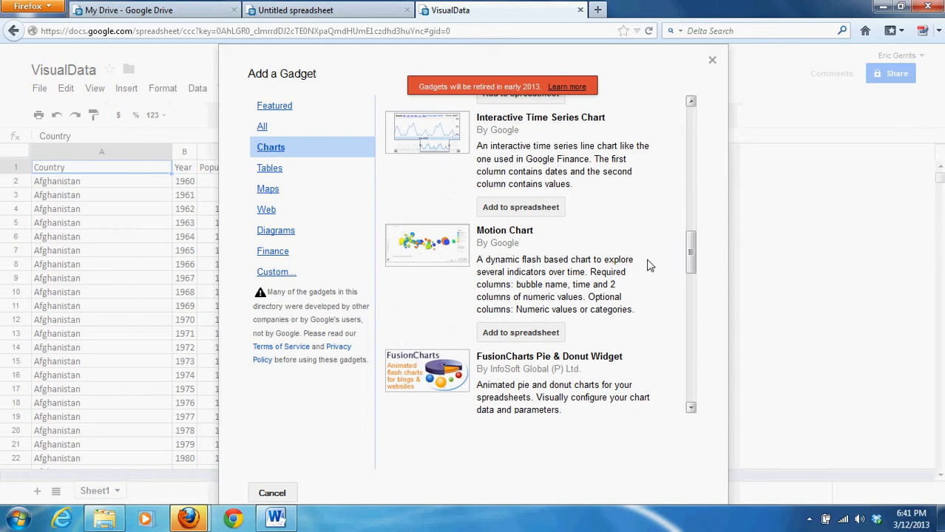
pyautogui.click(453, 252)
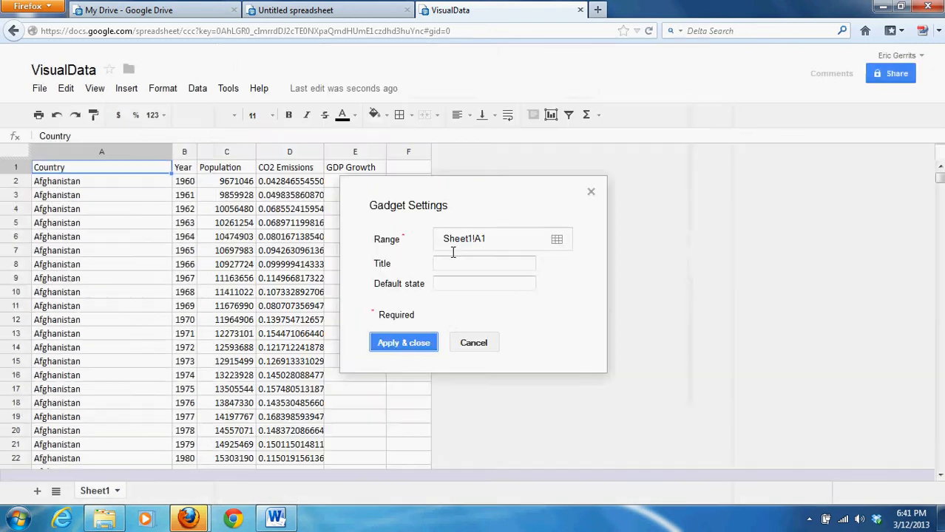
# Set the motion chart's data range to Sheet1!A1:E10701 and apply the gadget settings
pyautogui.click(515, 244)
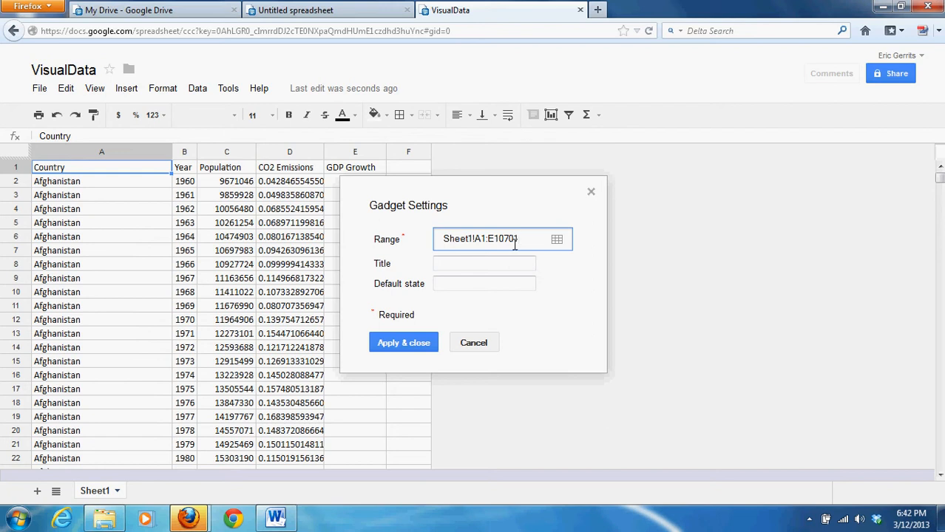
pyautogui.click(419, 352)
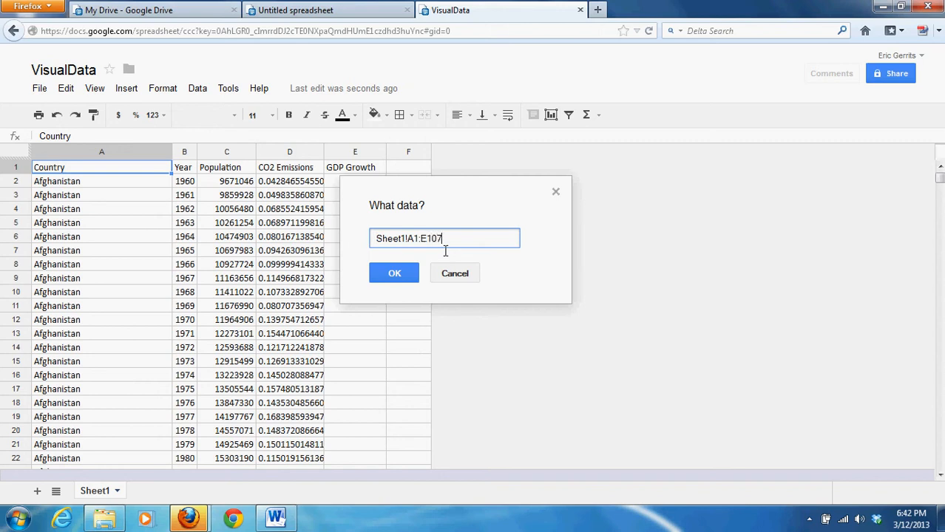
pyautogui.click(412, 271)
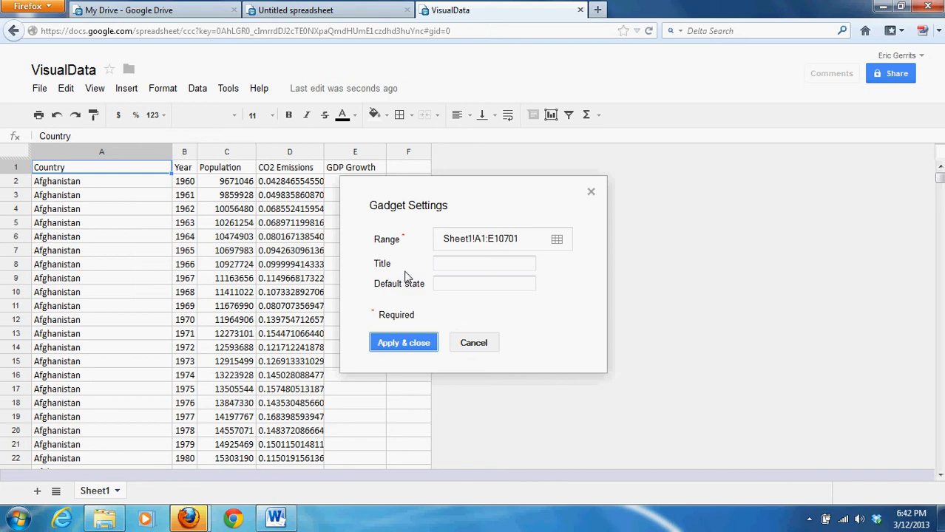
pyautogui.click(405, 345)
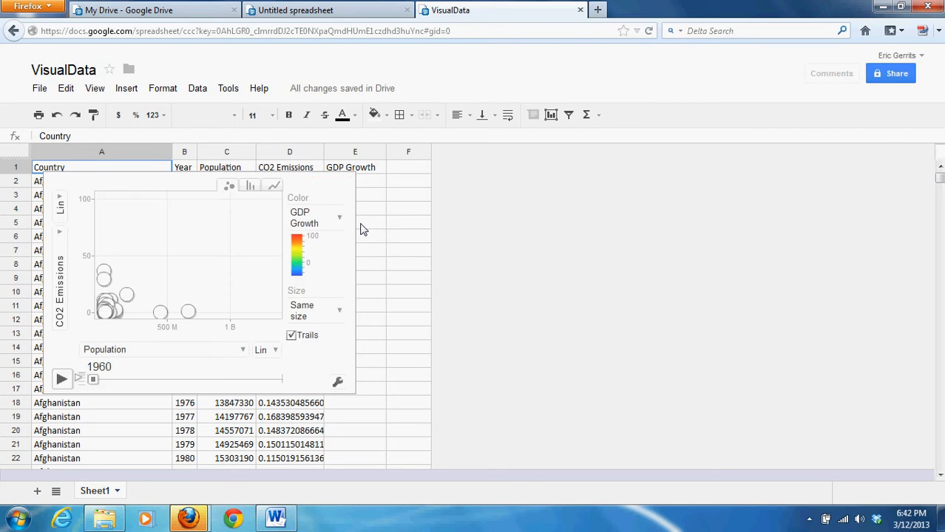
# Give the motion chart's bubbles unique colors and size them by Population
pyautogui.click(334, 216)
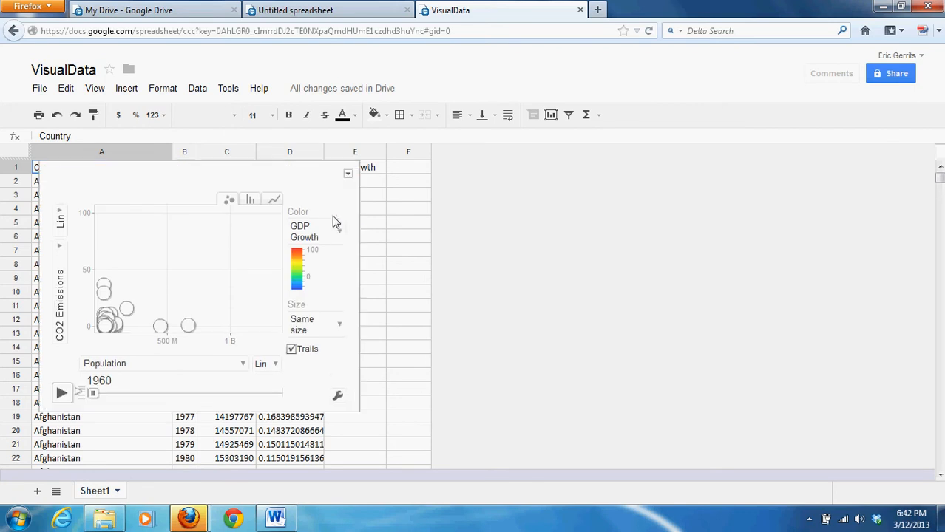
pyautogui.click(340, 234)
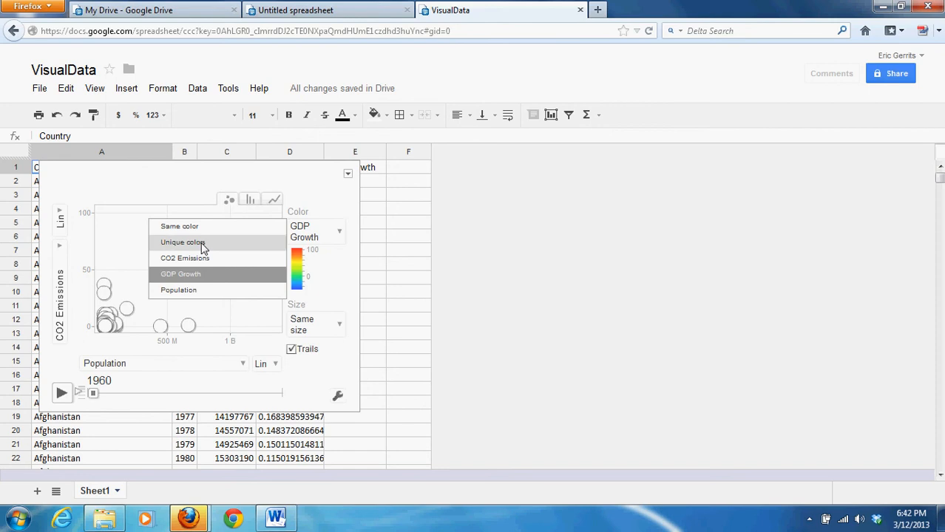
pyautogui.click(240, 251)
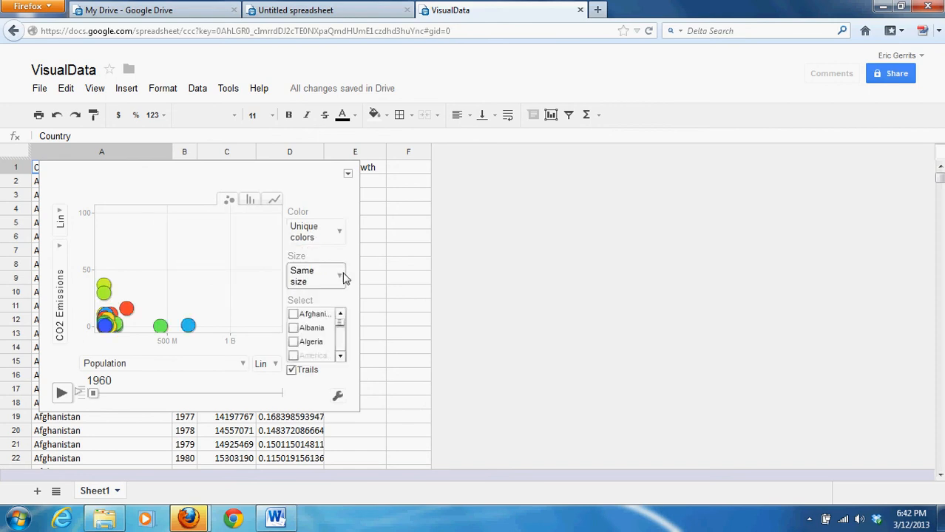
pyautogui.click(341, 276)
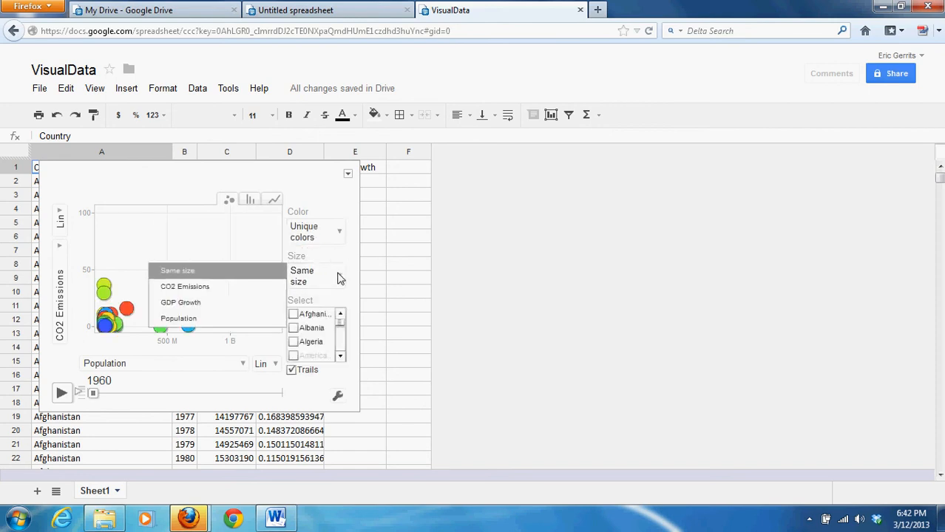
pyautogui.click(207, 318)
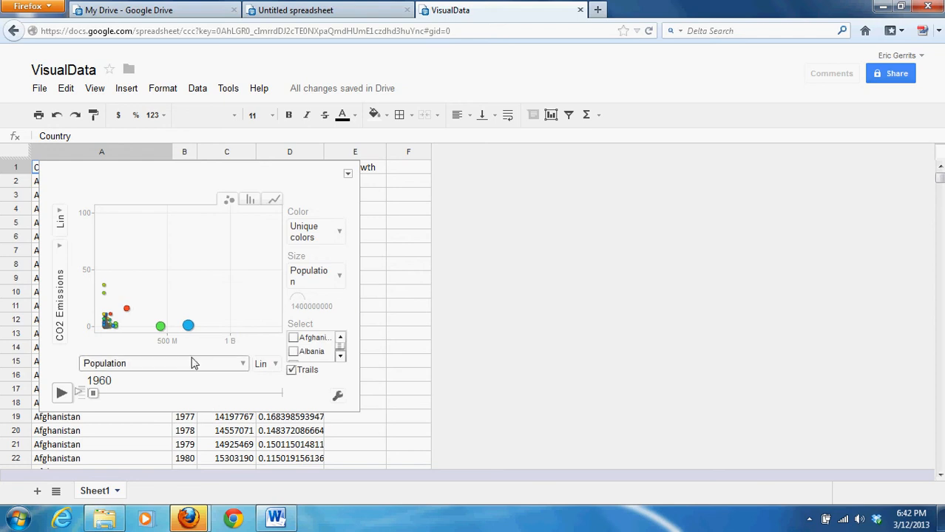
# Set the motion chart's horizontal axis to GDP Growth on a logarithmic scale
pyautogui.click(239, 368)
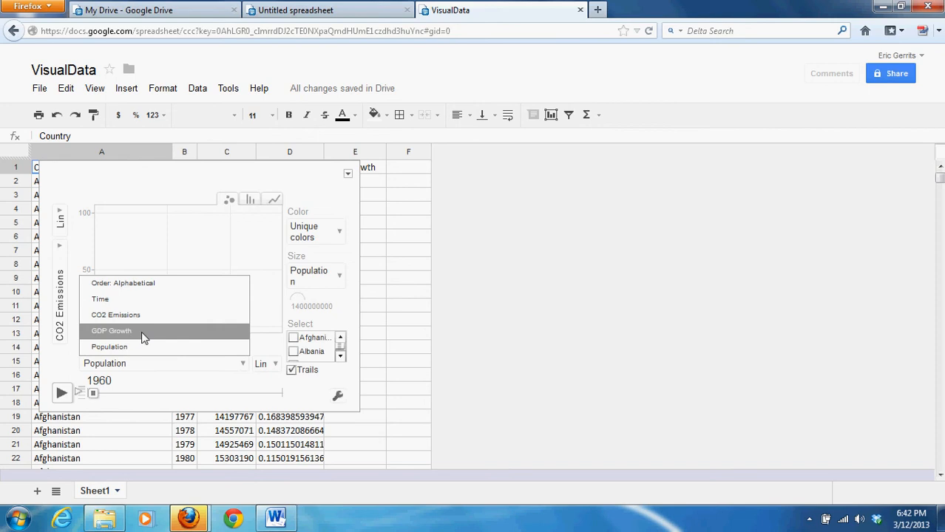
pyautogui.click(140, 333)
pyautogui.click(275, 364)
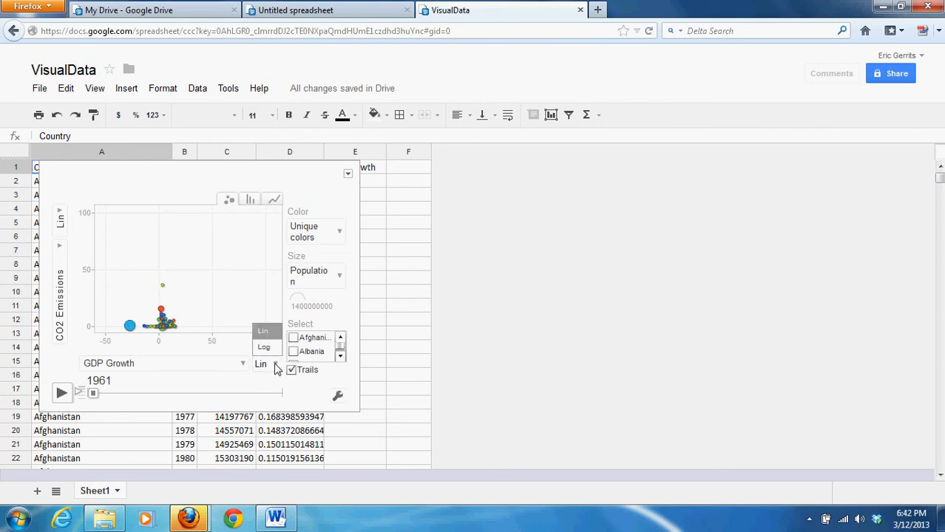
pyautogui.click(271, 349)
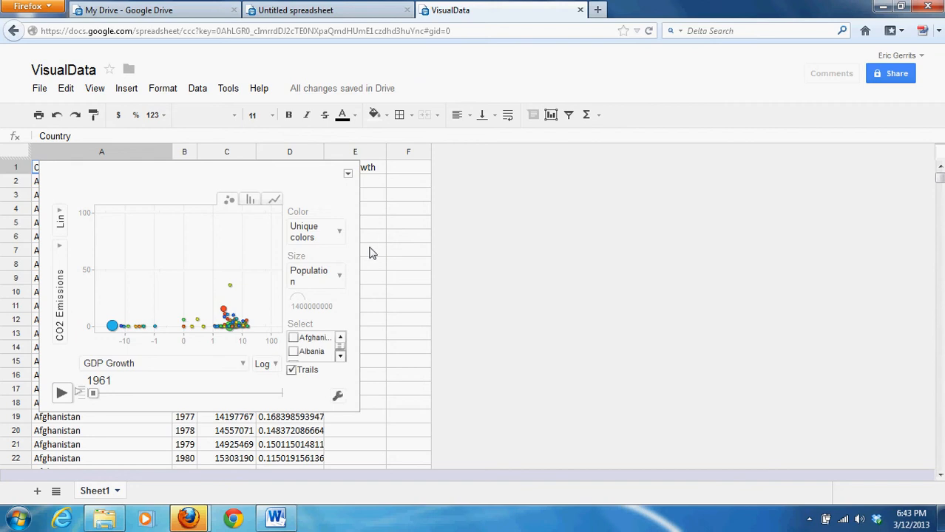
# Widen column F and enlarge the motion chart in both width and height to fill more of the sheet
pyautogui.moveTo(367, 250); pyautogui.dragTo(425, 275)
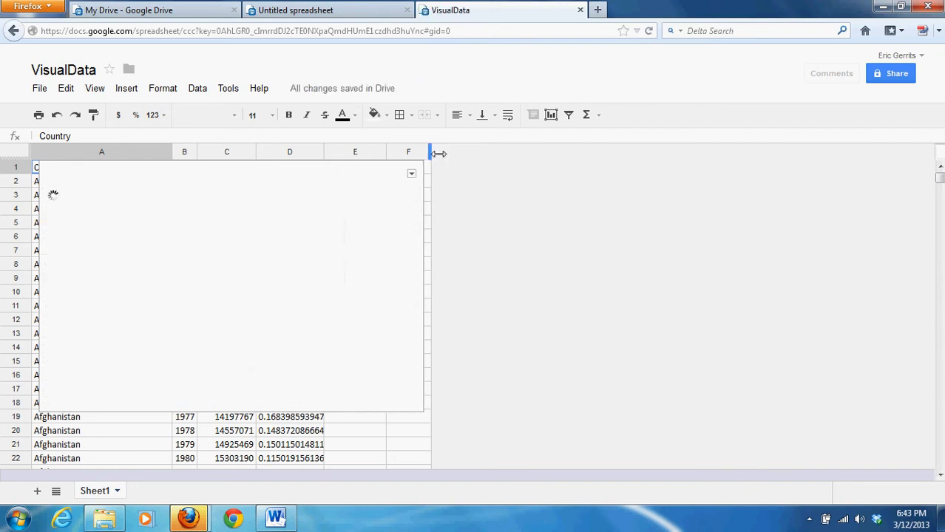
pyautogui.moveTo(438, 153); pyautogui.dragTo(586, 184)
pyautogui.moveTo(736, 187); pyautogui.dragTo(736, 186)
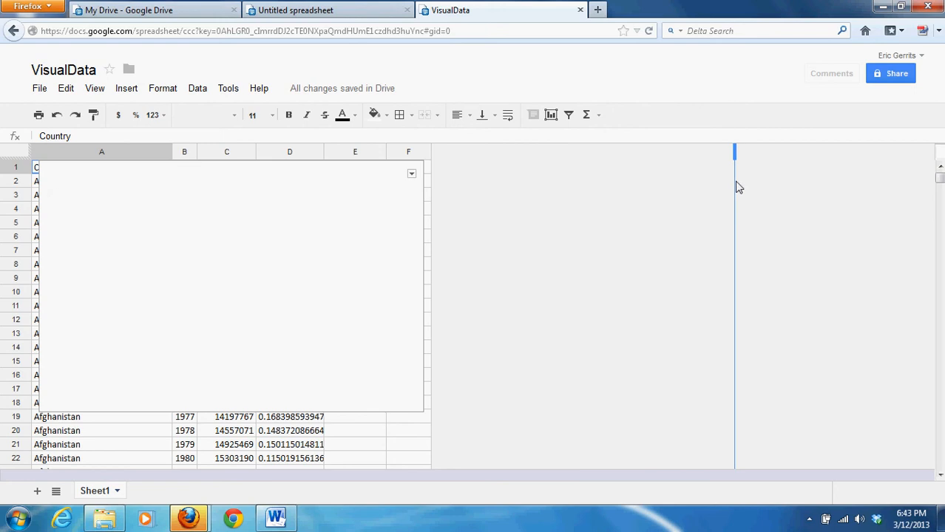
pyautogui.moveTo(451, 268); pyautogui.dragTo(665, 287)
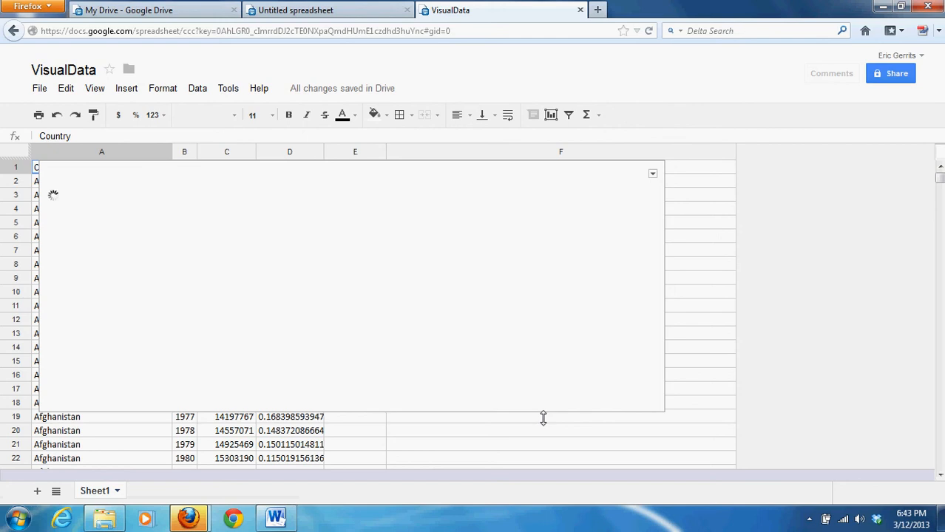
pyautogui.moveTo(543, 419); pyautogui.dragTo(551, 464)
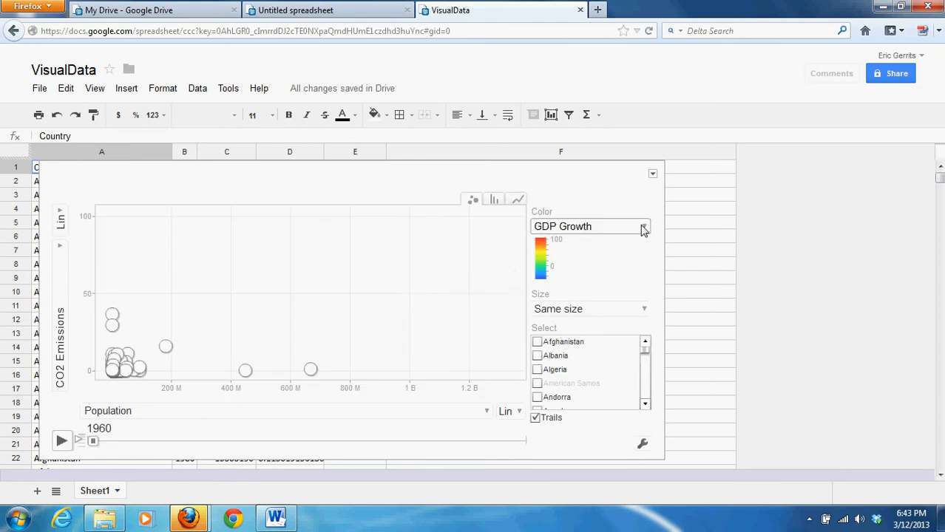
# Give all the enlarged motion chart's bubbles the same color and size them by Population
pyautogui.click(642, 226)
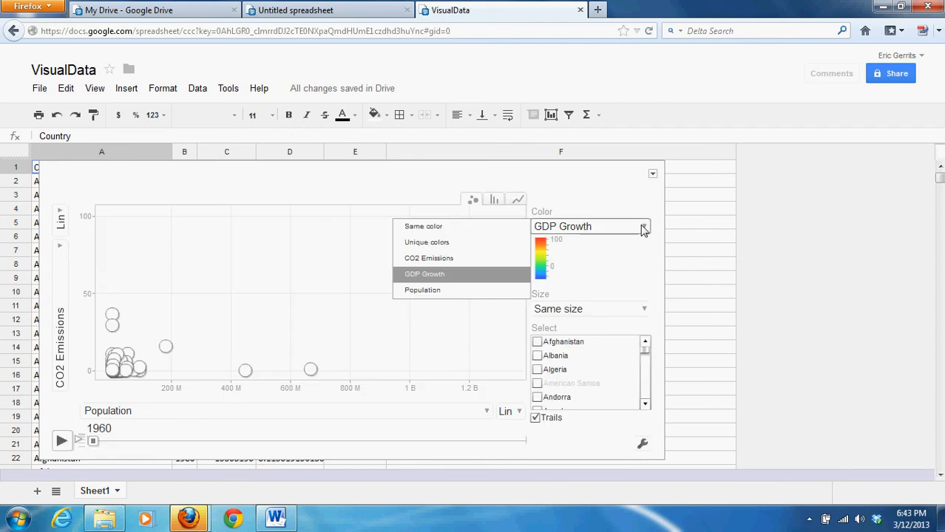
pyautogui.click(442, 227)
pyautogui.click(644, 263)
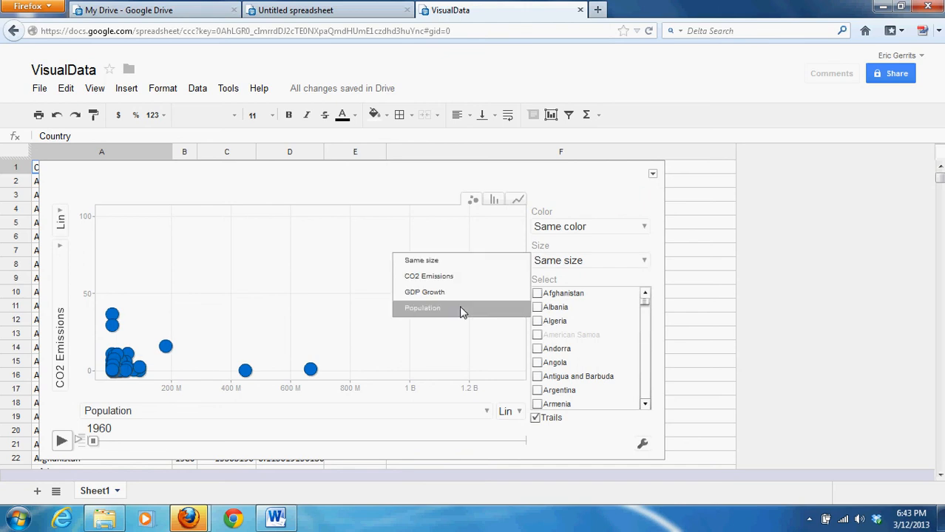
pyautogui.click(460, 310)
# Set the motion chart's horizontal axis to GDP Growth and give the bubbles unique colors
pyautogui.click(482, 416)
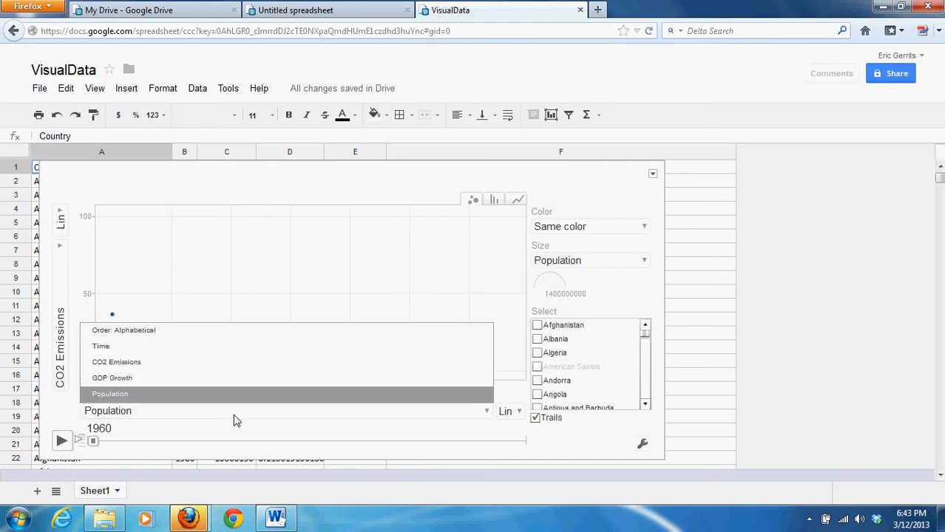
pyautogui.click(162, 380)
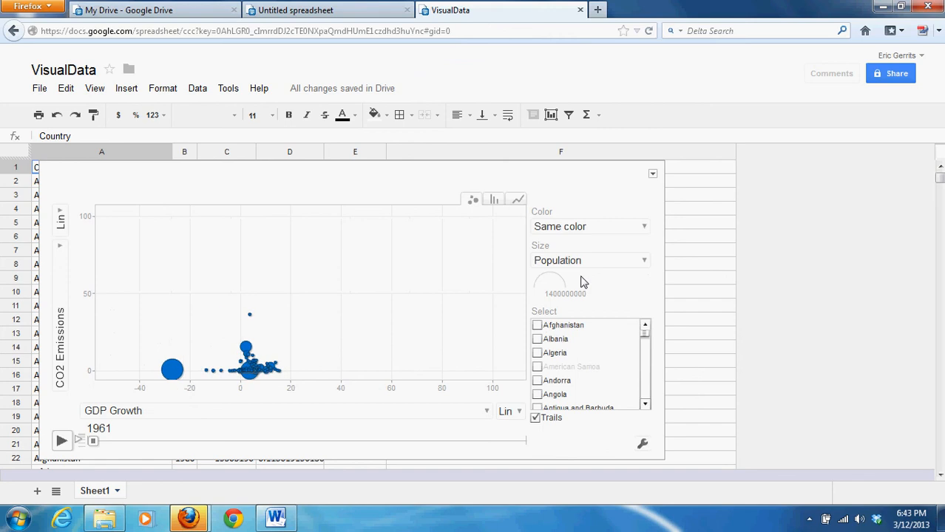
pyautogui.click(639, 228)
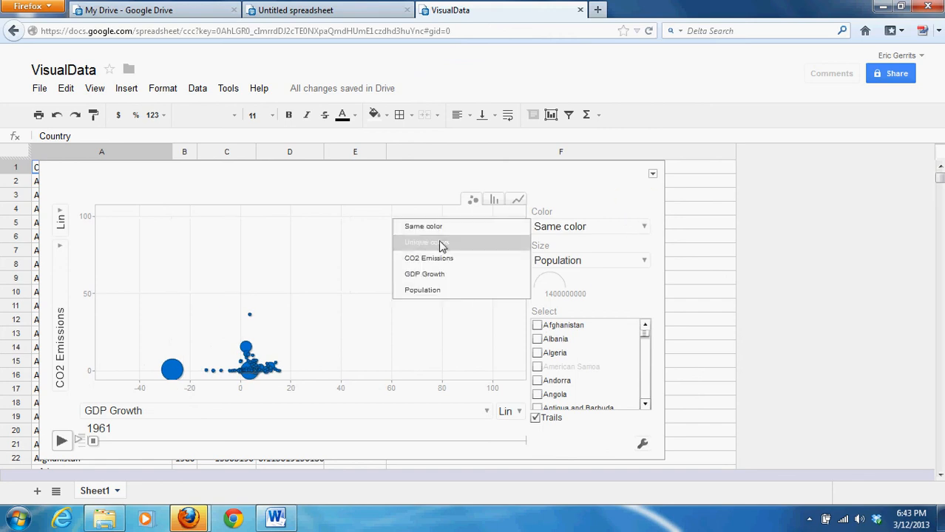
pyautogui.click(441, 244)
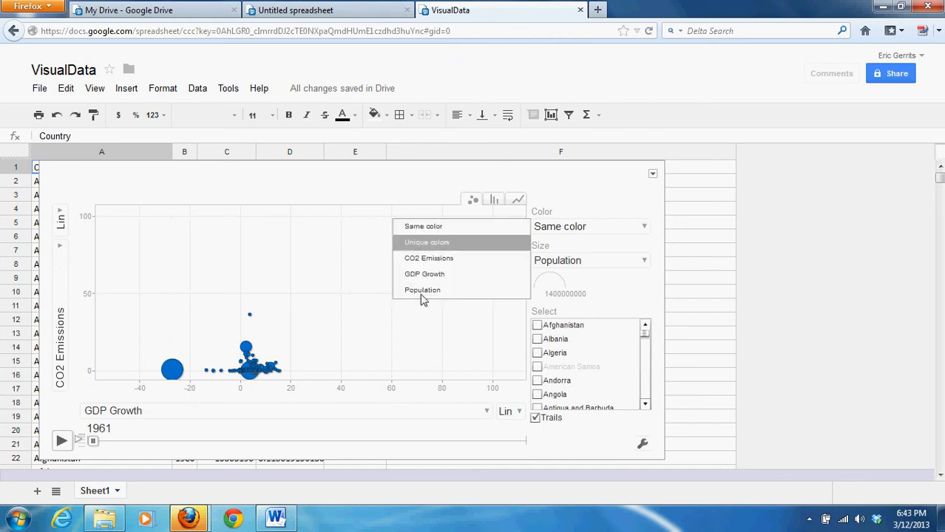
# Switch the GDP Growth axis to a logarithmic scale and play the motion chart's animation from 1961
pyautogui.click(509, 412)
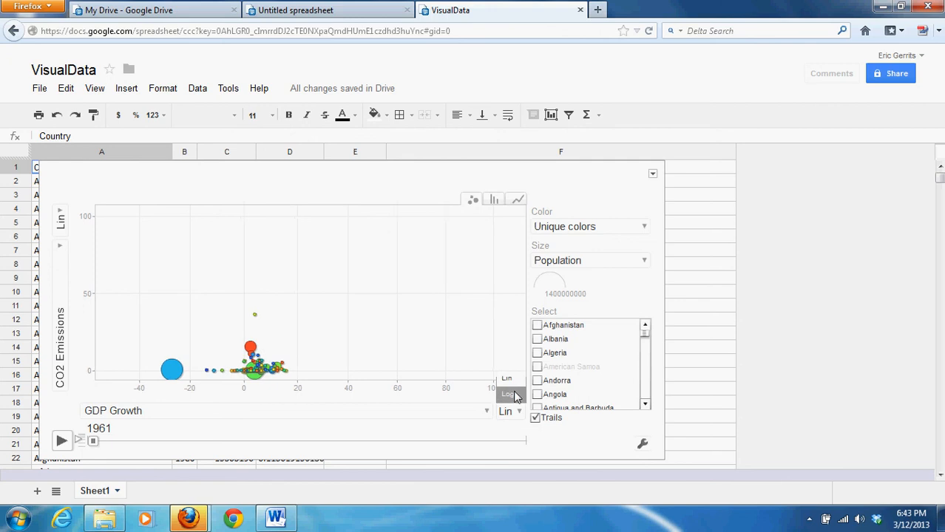
pyautogui.click(516, 397)
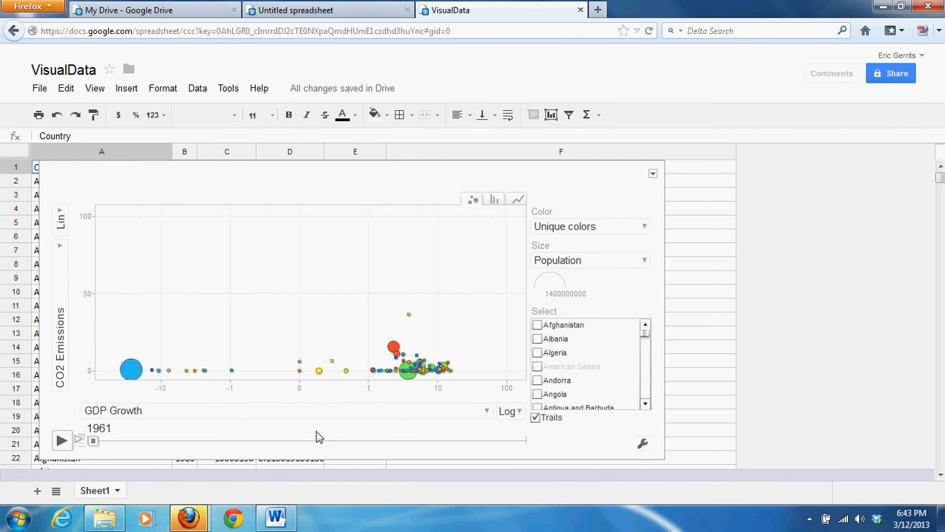
pyautogui.click(62, 442)
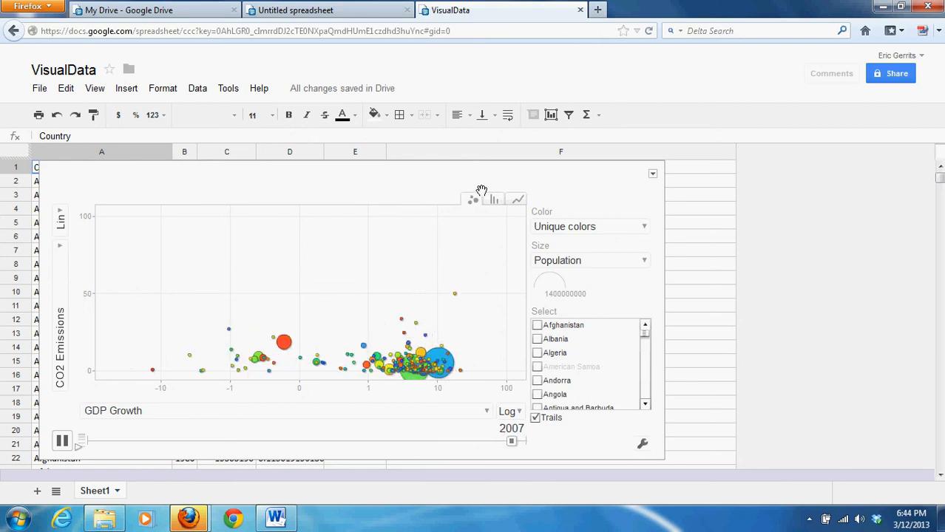
pyautogui.click(809, 519)
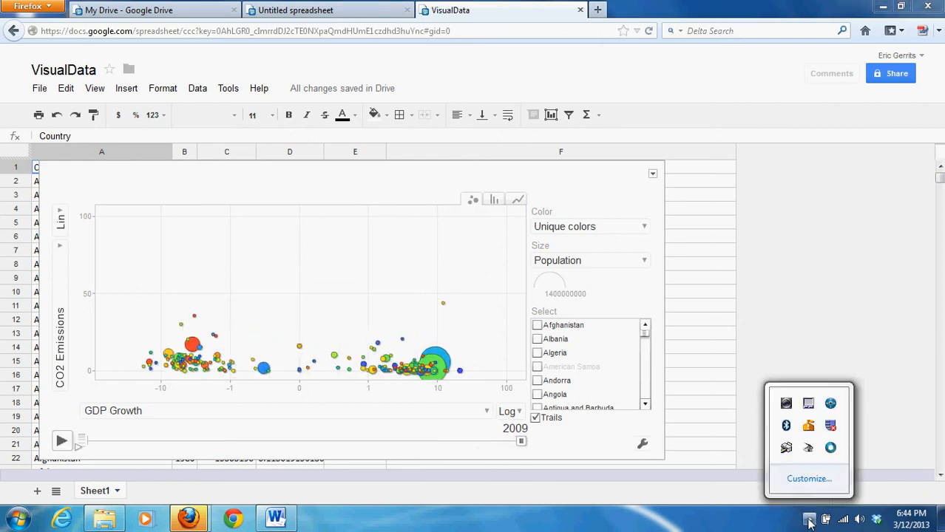
pyautogui.rightClick(830, 405)
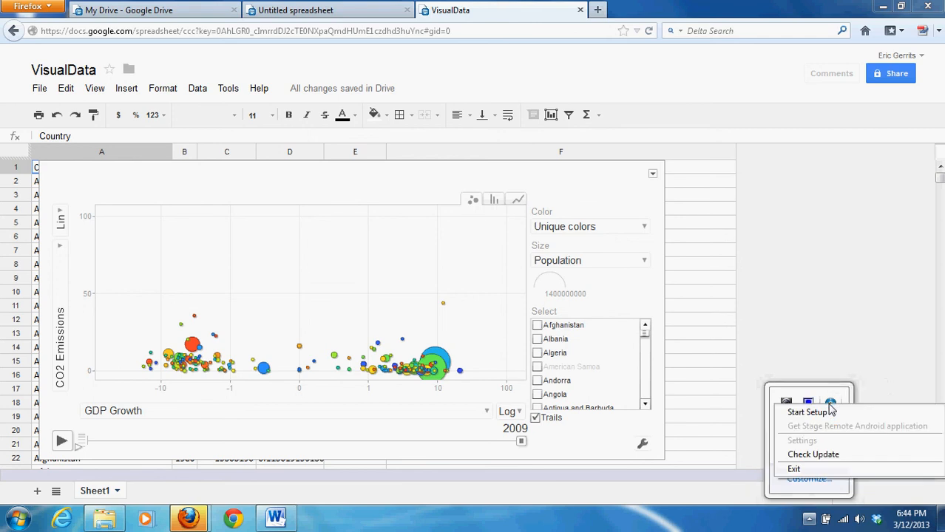
pyautogui.click(862, 372)
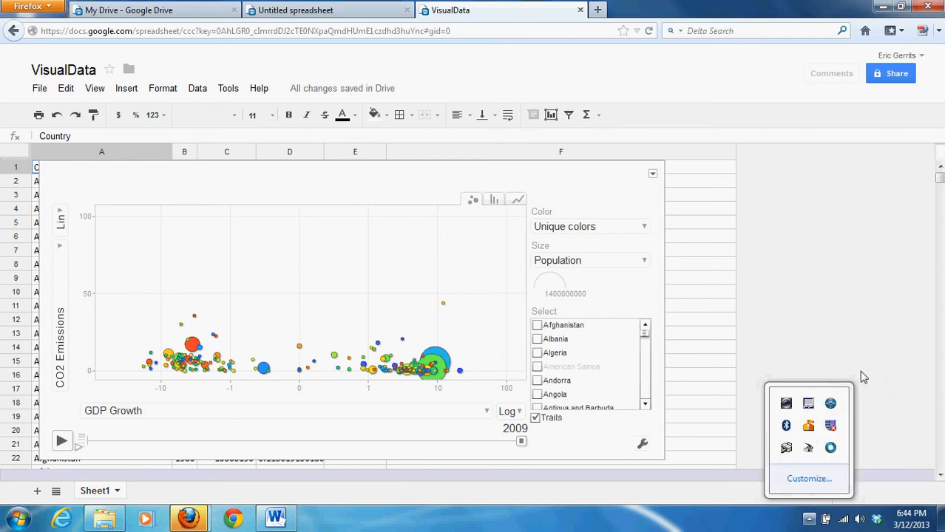